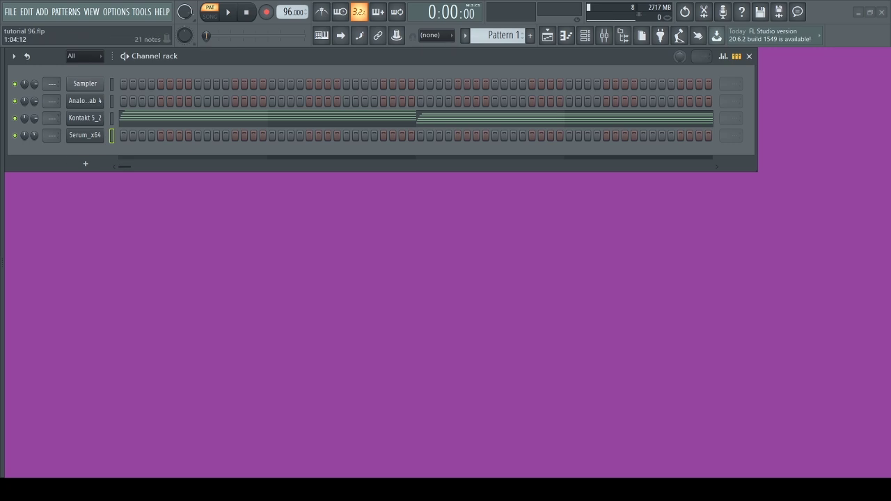
Open the Kontakt 5_2 chord progression in the piano roll and play it through
{"action": "left_click", "coordinate": [142, 118]}
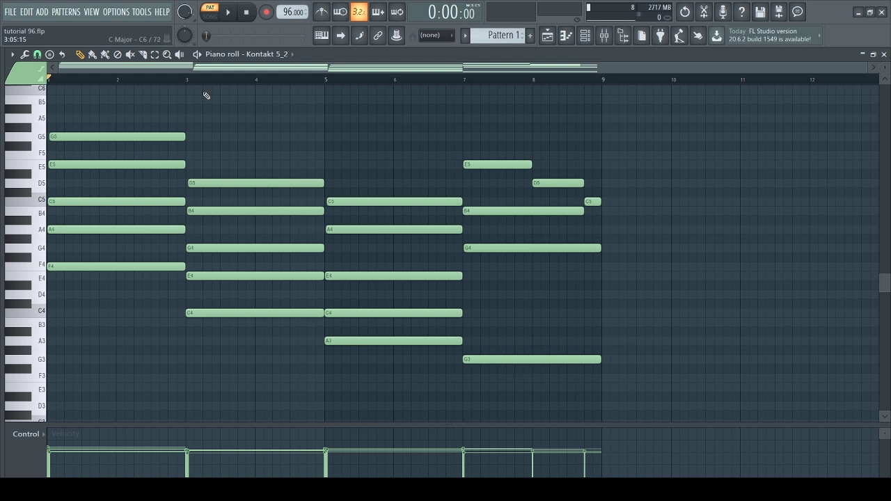
{"action": "left_click", "coordinate": [232, 12]}
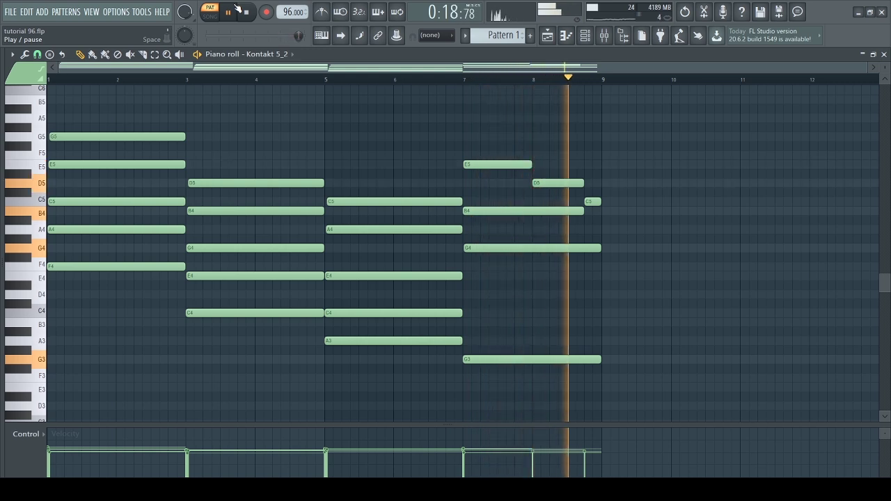
{"action": "left_click", "coordinate": [238, 10]}
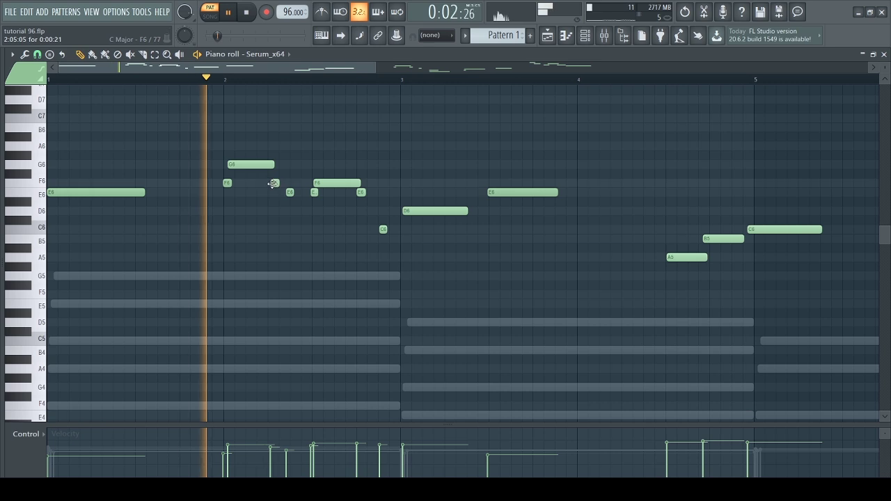
Shorten the F6 grace note before G6 at the start of bar 2 in the Serum melody, checking it with playback from bar 2
{"action": "left_click", "coordinate": [273, 183]}
{"action": "key", "text": "space"}
{"action": "key", "text": "space"}
{"action": "left_click_drag", "start_coordinate": [231, 183], "coordinate": [164, 164]}
{"action": "left_click", "coordinate": [218, 79]}
{"action": "scroll", "coordinate": [295, 80], "scroll_direction": "up", "scroll_amount": 4}
{"action": "key", "text": "space"}
{"action": "key", "text": "space"}
{"action": "key", "text": "space"}
Quantize and trim the overlapping F6 and E6 notes in the second half of bar 2 of the melody
{"action": "key", "text": "ctrl+q"}
{"action": "left_click_drag", "start_coordinate": [362, 174], "coordinate": [426, 183]}
{"action": "left_click_drag", "start_coordinate": [400, 192], "coordinate": [383, 195]}
{"action": "key", "text": "c"}
{"action": "left_click", "coordinate": [590, 181]}
{"action": "right_click", "coordinate": [599, 181]}
{"action": "key", "text": "p"}
{"action": "key", "text": "space"}
{"action": "scroll", "coordinate": [327, 81], "scroll_direction": "down", "scroll_amount": 2}
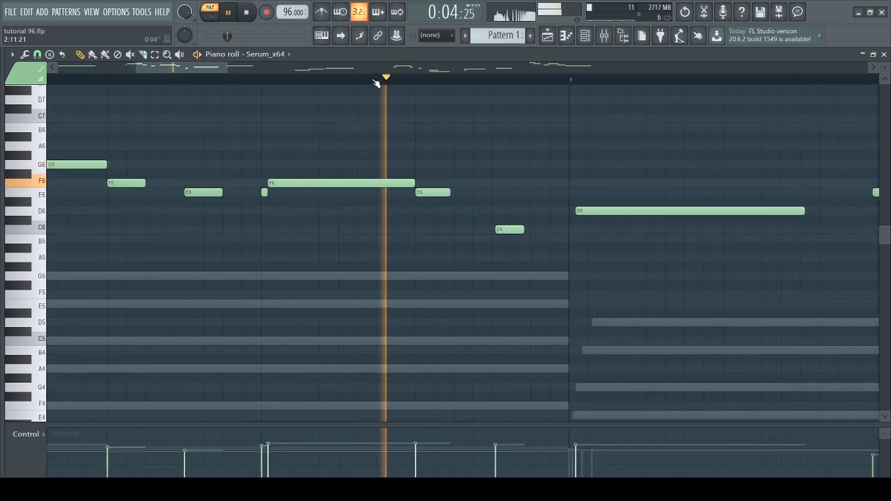
Fine-tune the length of the last E6 and extend the C6 at the end of bar 2, checking with playback
{"action": "left_click_drag", "start_coordinate": [449, 192], "coordinate": [469, 192]}
{"action": "key", "text": "space"}
{"action": "key", "text": "space"}
{"action": "left_click_drag", "start_coordinate": [521, 229], "coordinate": [549, 229]}
{"action": "scroll", "coordinate": [293, 109], "scroll_direction": "down", "scroll_amount": 3}
{"action": "key", "text": "space"}
{"action": "key", "text": "space"}
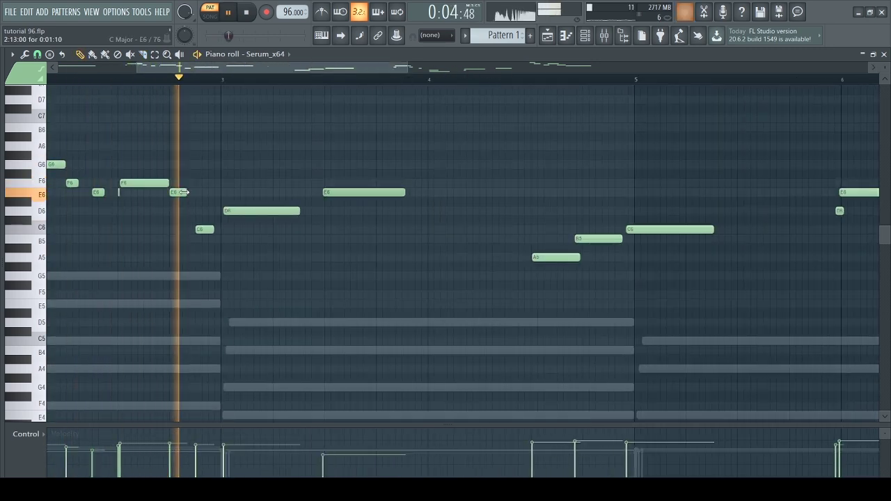
{"action": "left_click_drag", "start_coordinate": [187, 192], "coordinate": [181, 193]}
{"action": "key", "text": "space"}
{"action": "key", "text": "space"}
Align the melody's D6 with the start of bar 3 and its E6 with the middle of bar 3
{"action": "scroll", "coordinate": [221, 79], "scroll_direction": "up", "scroll_amount": 3}
{"action": "left_click", "coordinate": [221, 79]}
{"action": "key", "text": "space"}
{"action": "key", "text": "space"}
{"action": "left_click_drag", "start_coordinate": [266, 208], "coordinate": [263, 208]}
{"action": "left_click_drag", "start_coordinate": [555, 193], "coordinate": [562, 193]}
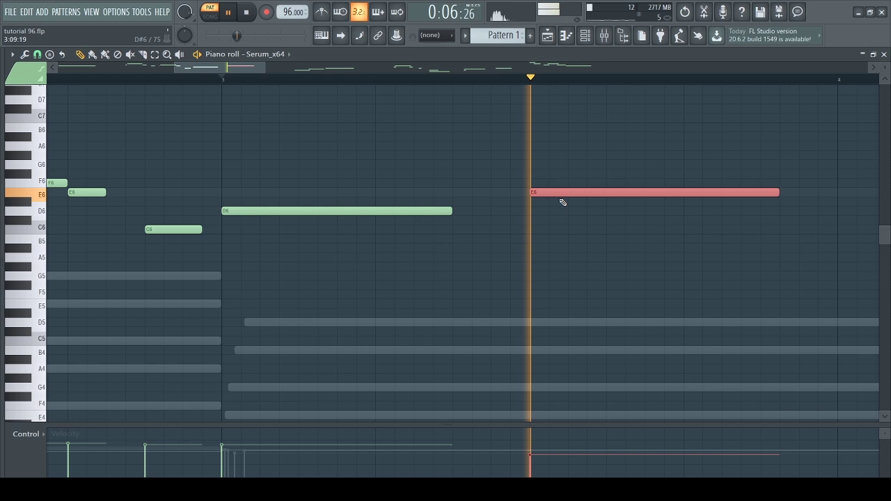
Adjust the timing of the B5 note that leads into bar 5 of the melody
{"action": "scroll", "coordinate": [260, 80], "scroll_direction": "down", "scroll_amount": 4}
{"action": "scroll", "coordinate": [451, 81], "scroll_direction": "up", "scroll_amount": 5}
{"action": "left_click_drag", "start_coordinate": [416, 238], "coordinate": [452, 237]}
{"action": "scroll", "coordinate": [408, 76], "scroll_direction": "down", "scroll_amount": 4}
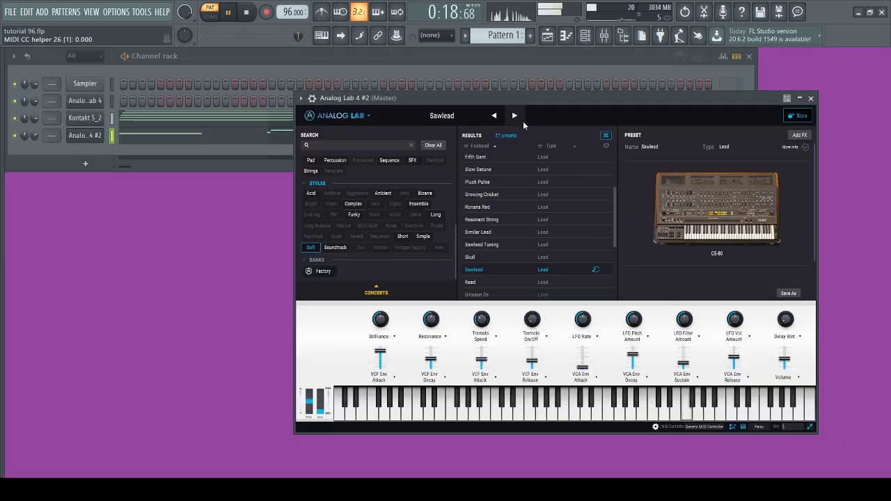
Stop playback and reposition the Analog Lab 4 #2 plugin window showing the Sawlead preset
{"action": "key", "text": "space"}
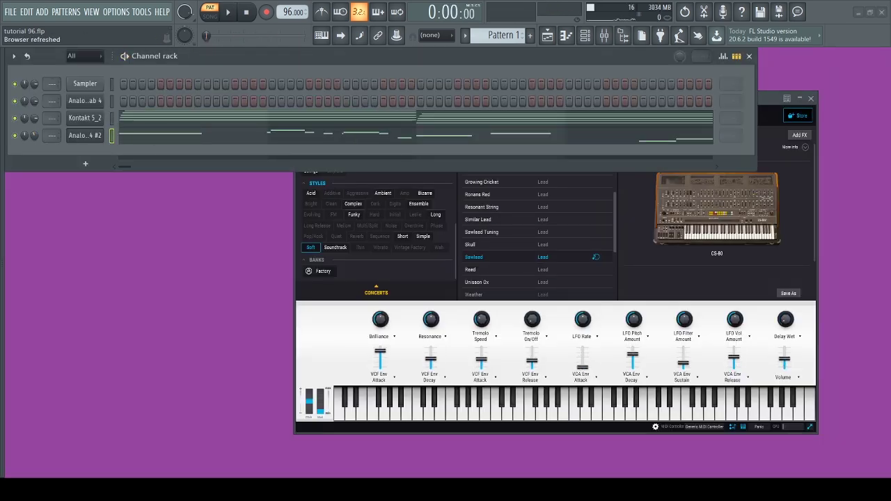
{"action": "left_click_drag", "start_coordinate": [548, 99], "coordinate": [440, 63]}
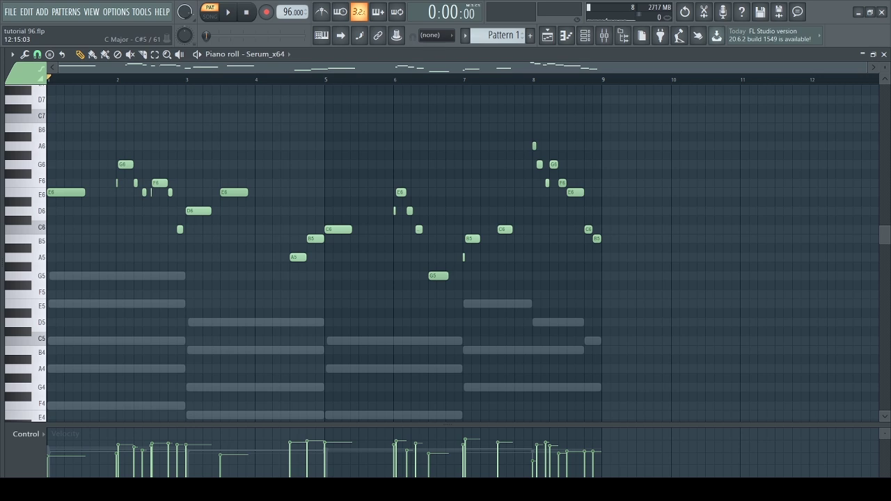
Play the lead melody through to bar 9 in the piano roll and stop playback
{"action": "left_click", "coordinate": [227, 12]}
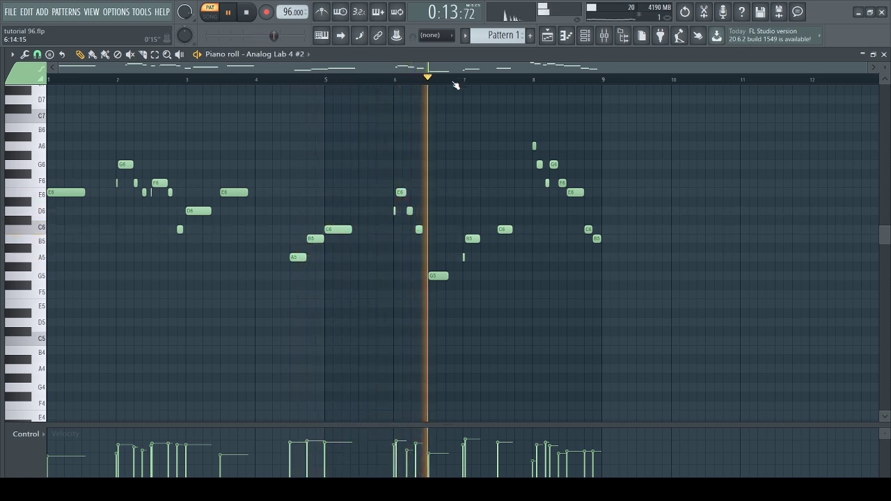
{"action": "scroll", "coordinate": [446, 87], "scroll_direction": "up", "scroll_amount": 4}
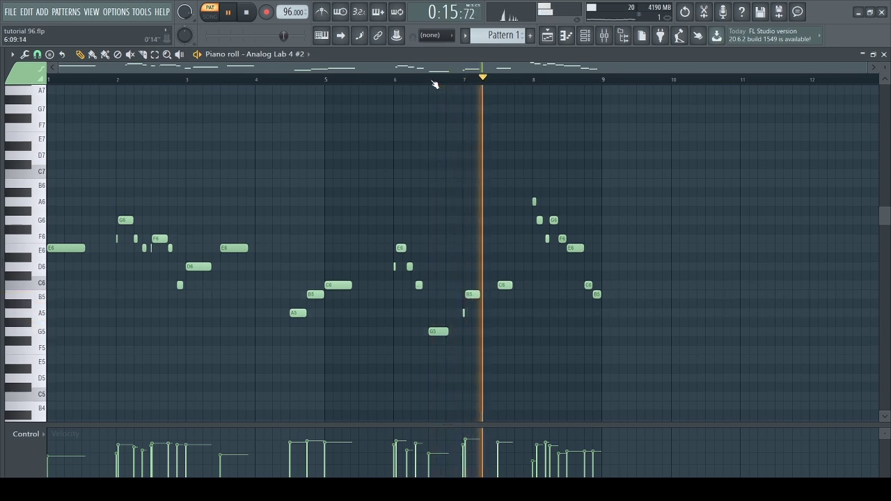
{"action": "scroll", "coordinate": [440, 139], "scroll_direction": "down", "scroll_amount": 2}
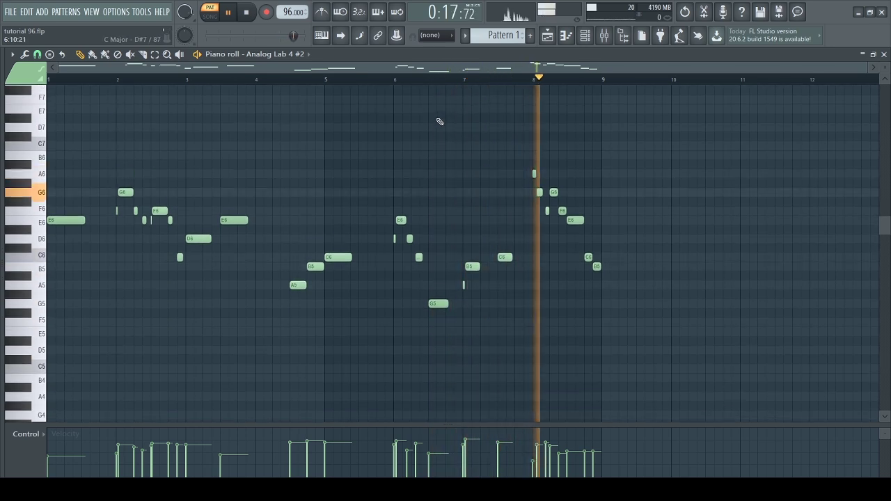
{"action": "scroll", "coordinate": [439, 84], "scroll_direction": "up", "scroll_amount": 2}
{"action": "scroll", "coordinate": [439, 84], "scroll_direction": "down", "scroll_amount": 2}
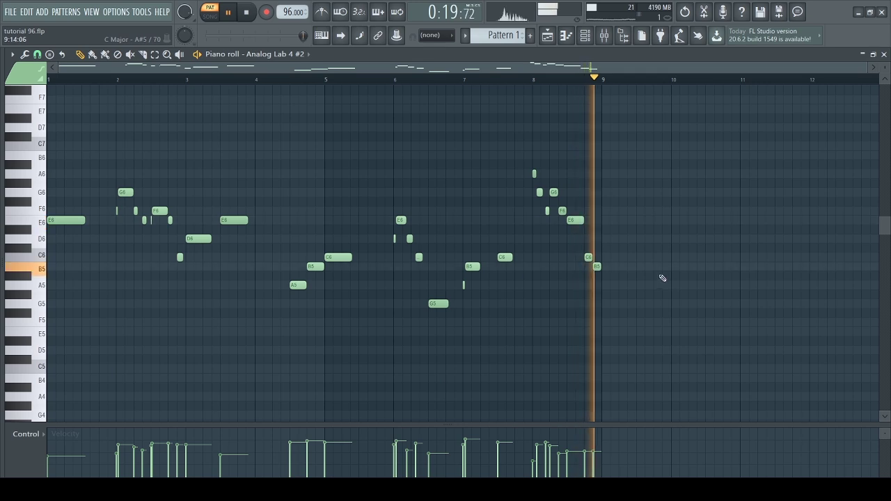
{"action": "key", "text": "space"}
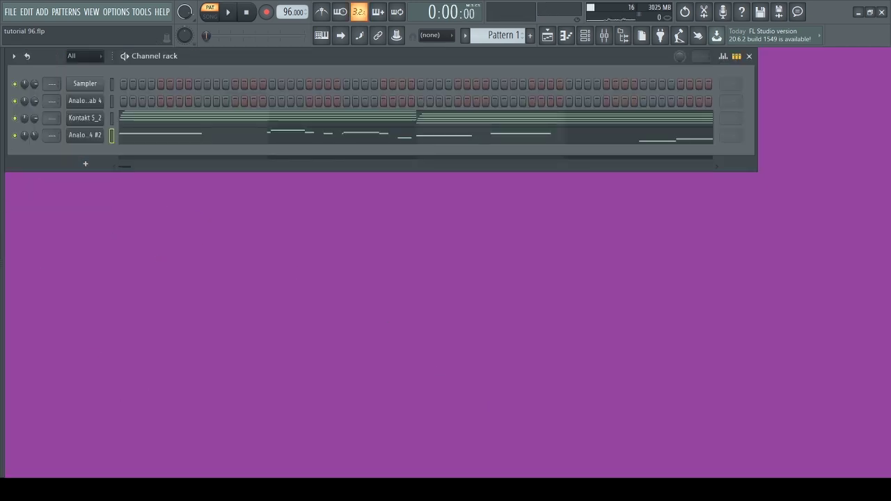
Examine the Analog Lab 4 #3 bass notes and its 4 Voice Sinus preset alongside the Kontakt chords
{"action": "key", "text": "F7"}
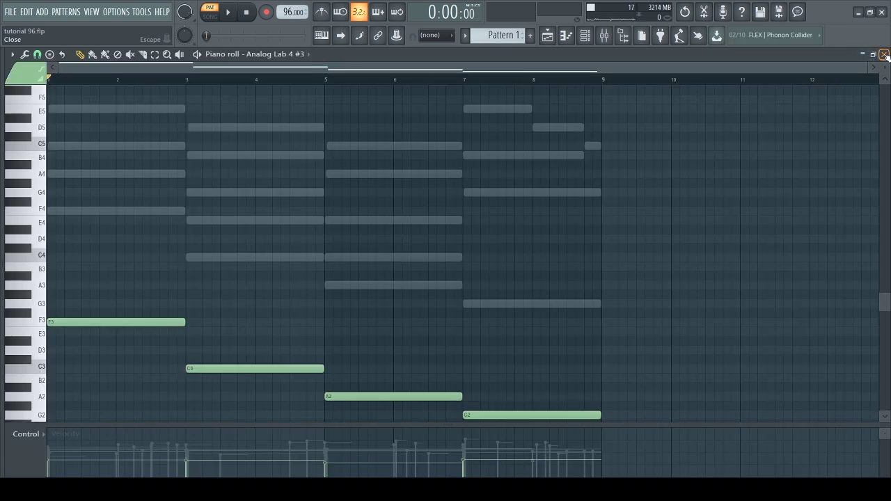
{"action": "left_click", "coordinate": [883, 55]}
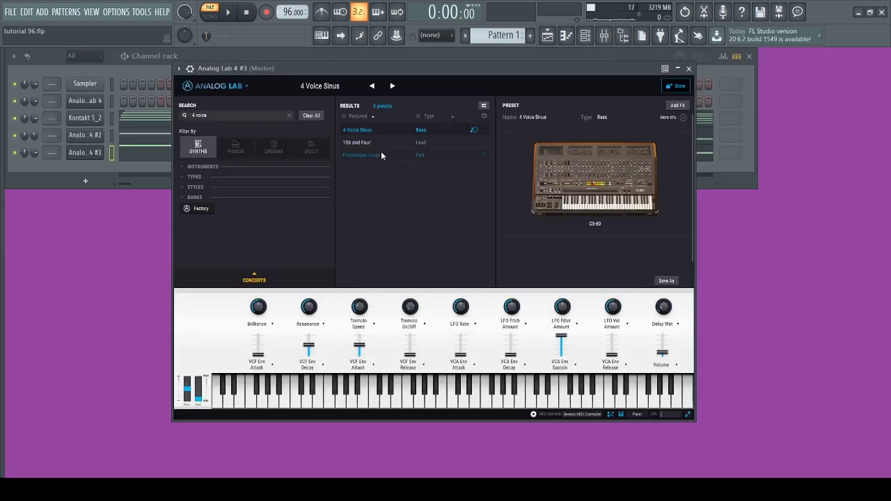
{"action": "left_click", "coordinate": [153, 124]}
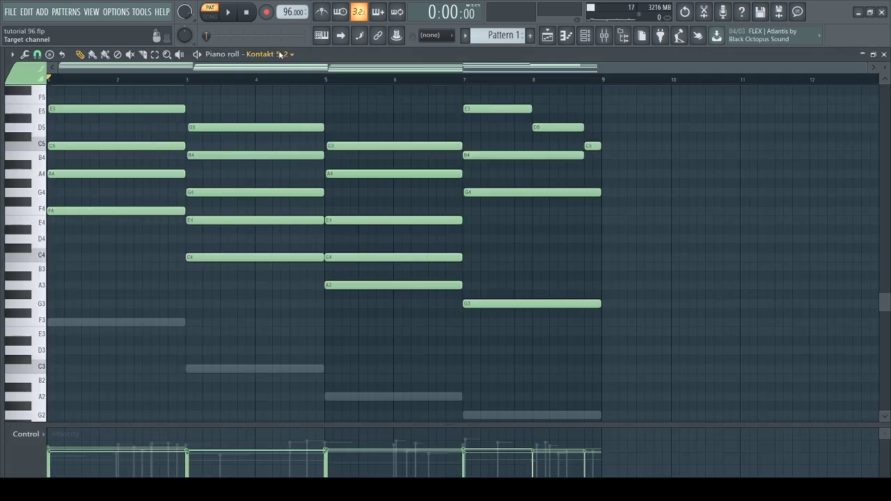
{"action": "left_click", "coordinate": [269, 112]}
{"action": "scroll", "coordinate": [247, 288], "scroll_direction": "down", "scroll_amount": 3}
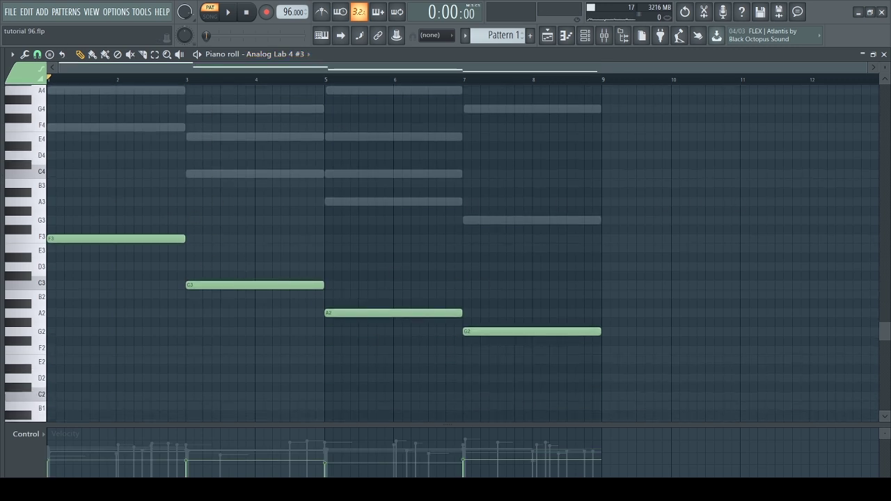
Slightly lower the velocity of all the bass notes during playback and save the project
{"action": "key", "text": "space"}
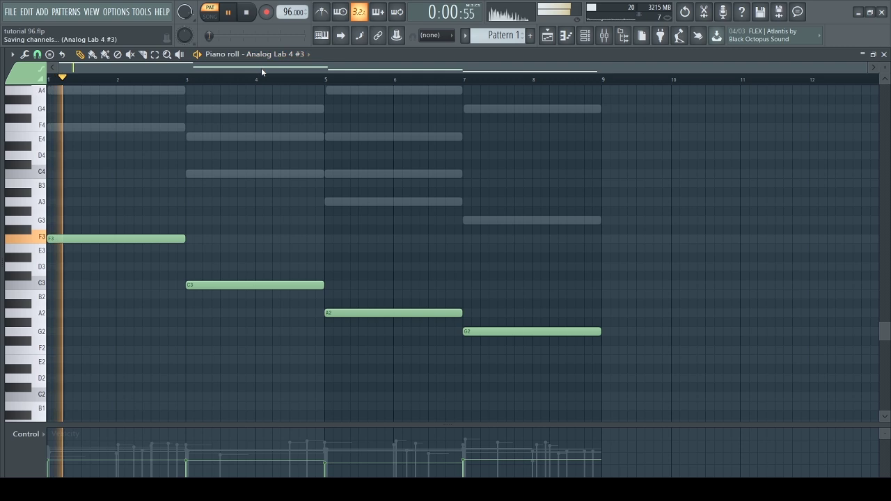
{"action": "key", "text": "ctrl+a"}
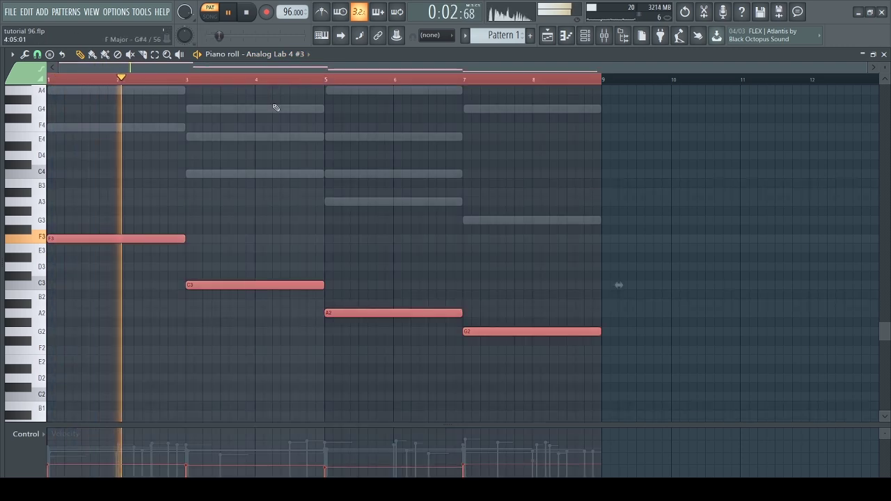
{"action": "key", "text": "ctrl+d"}
{"action": "key", "text": "ctrl+s"}
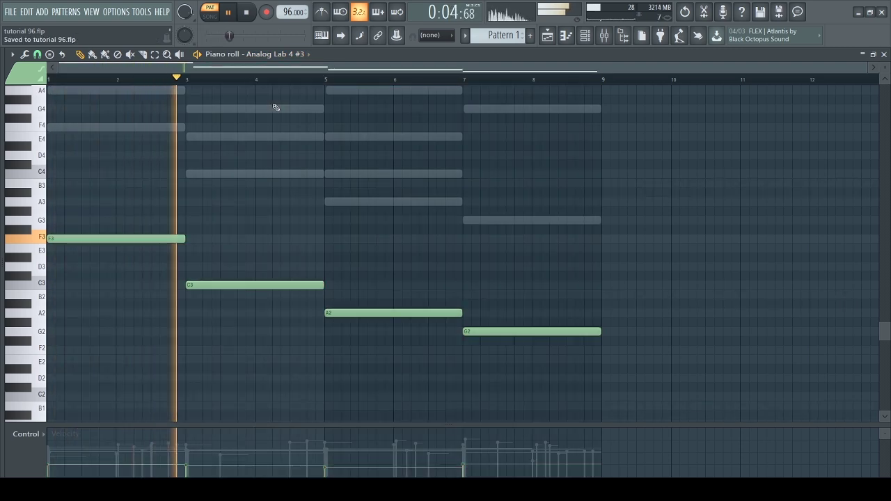
{"action": "key", "text": "Escape"}
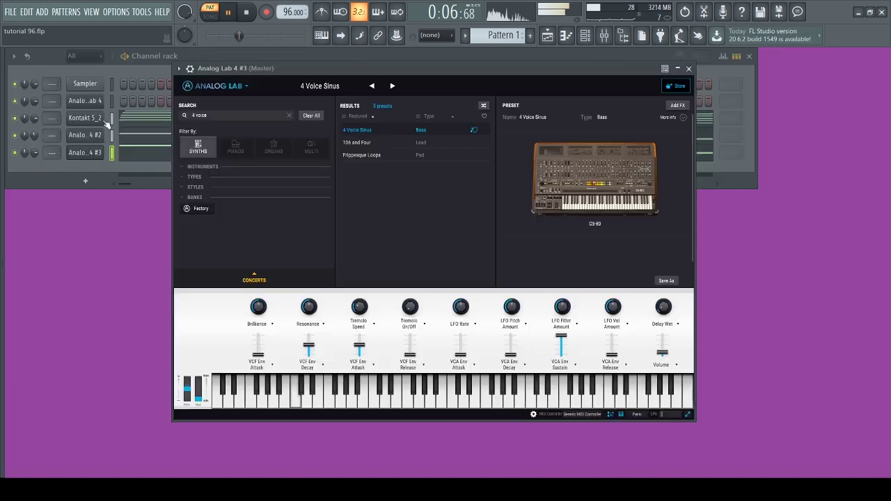
Set the Analog Lab 4 #3 bass channel's volume to 70%, reopen its notes and save the project
{"action": "left_click", "coordinate": [41, 132]}
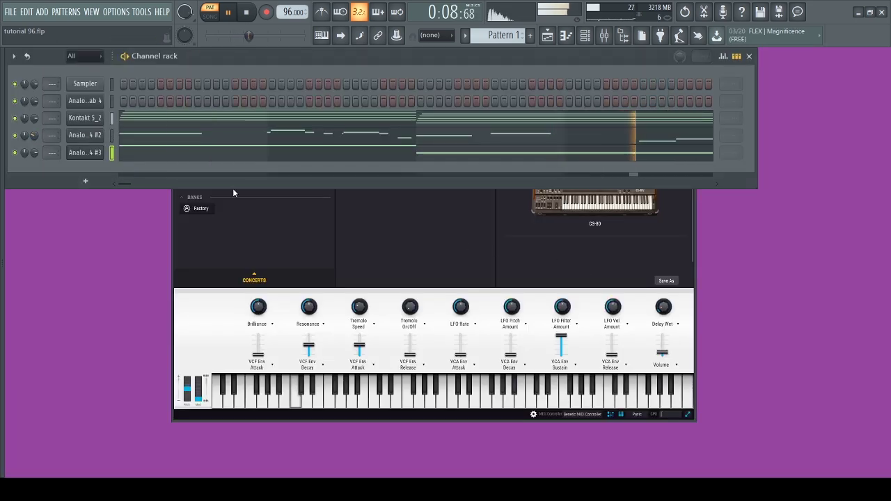
{"action": "left_click_drag", "start_coordinate": [34, 152], "coordinate": [34, 157]}
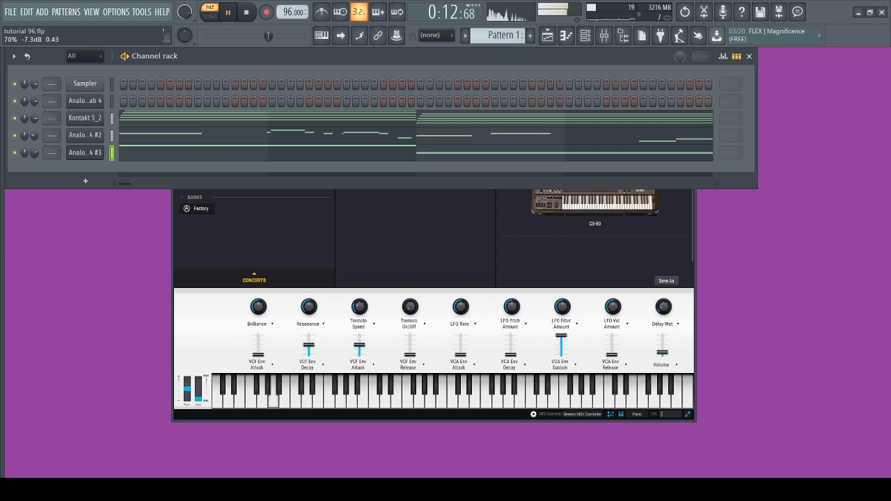
{"action": "left_click", "coordinate": [174, 152]}
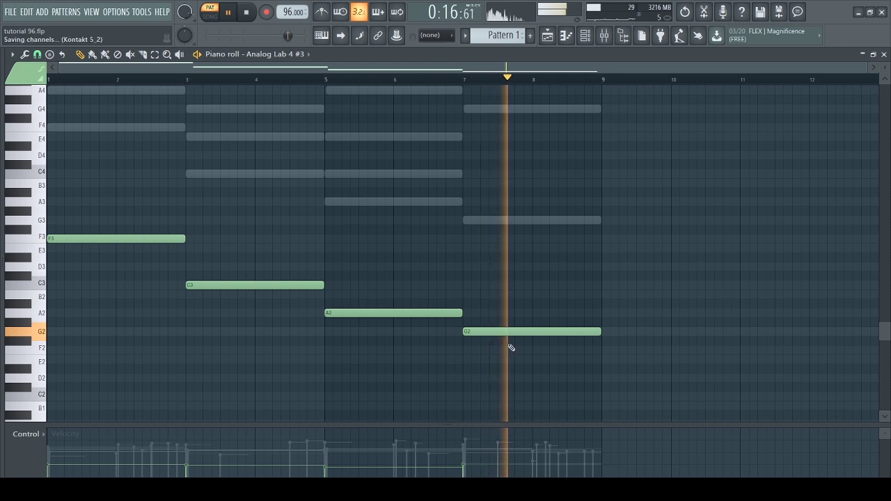
{"action": "key", "text": "ctrl+s"}
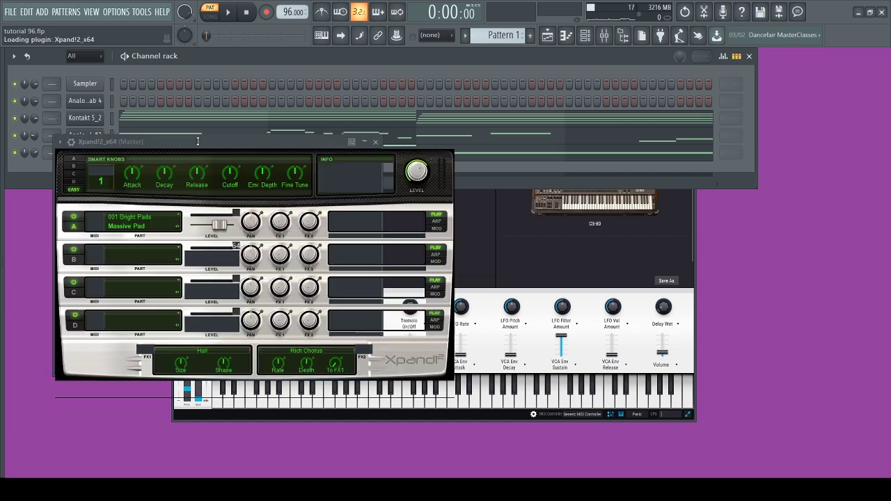
Audition Xpand!2 soft pad presets with the chords and load 26 Czech Animations
{"action": "left_click_drag", "start_coordinate": [252, 147], "coordinate": [358, 115]}
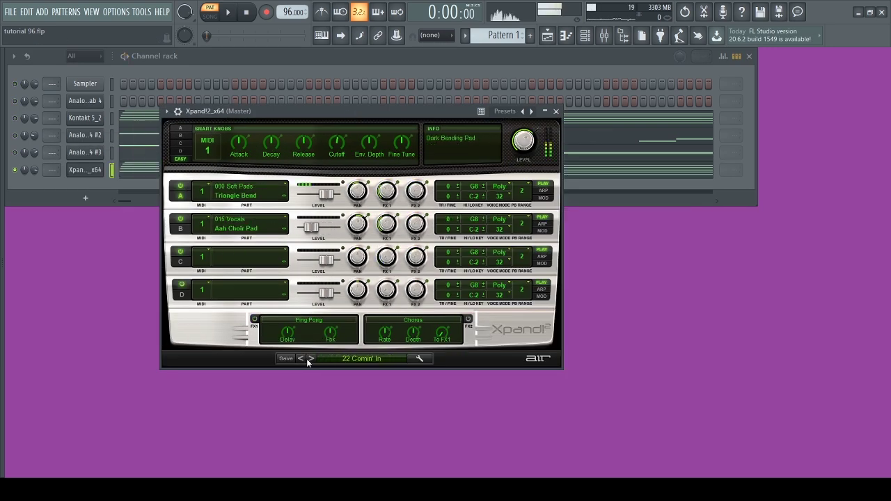
{"action": "left_click", "coordinate": [307, 359]}
{"action": "left_click", "coordinate": [307, 360]}
{"action": "left_click", "coordinate": [307, 359]}
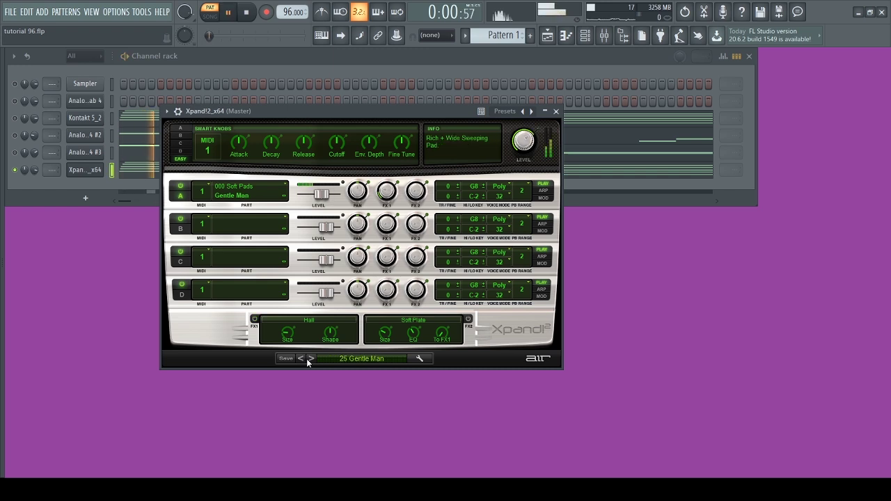
{"action": "key", "text": "space"}
{"action": "left_click", "coordinate": [307, 359]}
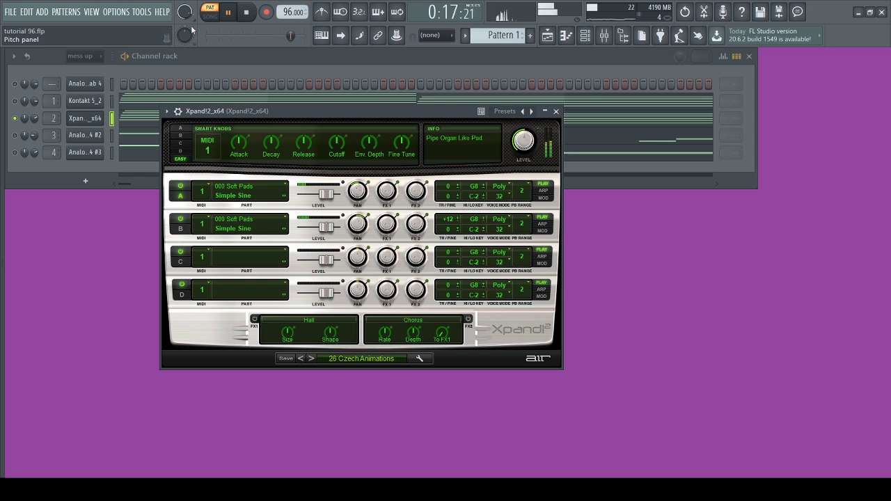
{"action": "left_click", "coordinate": [246, 14]}
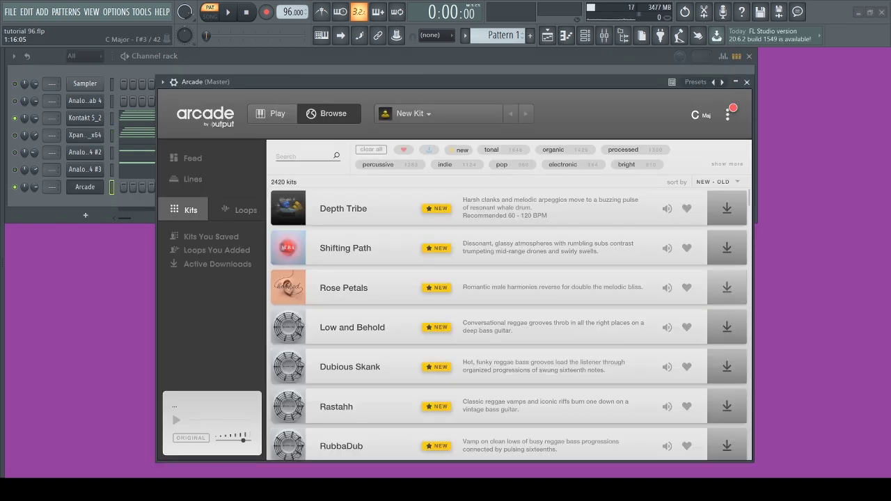
Browse Arcade's product lines and return to the list of kits
{"action": "left_click", "coordinate": [209, 179]}
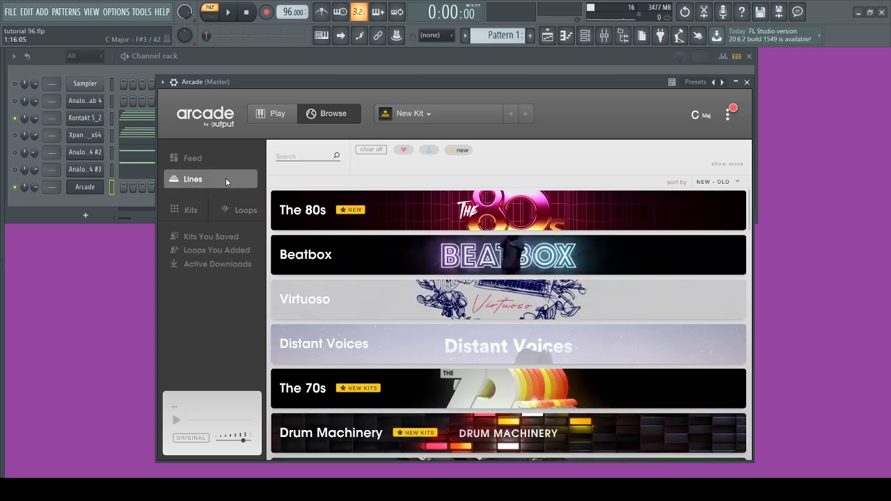
{"action": "scroll", "coordinate": [414, 329], "scroll_direction": "down", "scroll_amount": 5}
{"action": "left_click", "coordinate": [184, 209]}
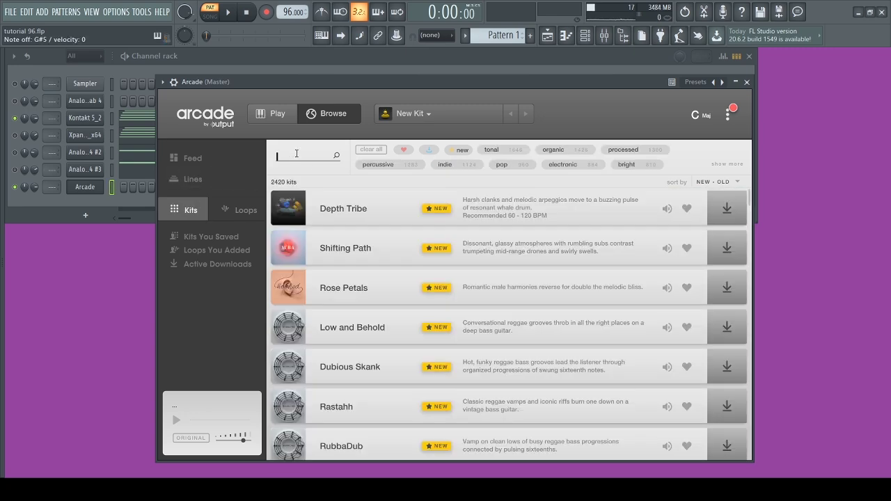
Search the Arcade kits for "synth arp" and audition the Suborbital kit over the chords
{"action": "left_click", "coordinate": [297, 155]}
{"action": "type", "text": "synth arp"}
{"action": "key", "text": "Return"}
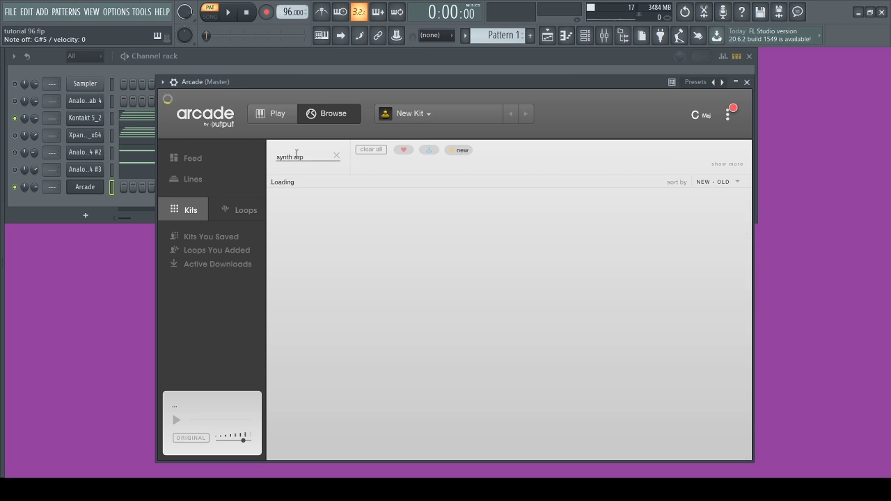
{"action": "scroll", "coordinate": [634, 206], "scroll_direction": "down", "scroll_amount": 10}
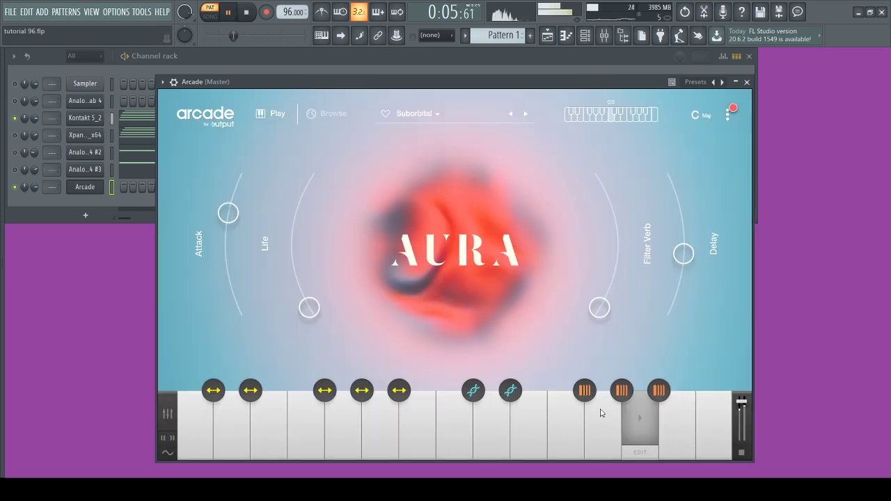
{"action": "key", "text": "space"}
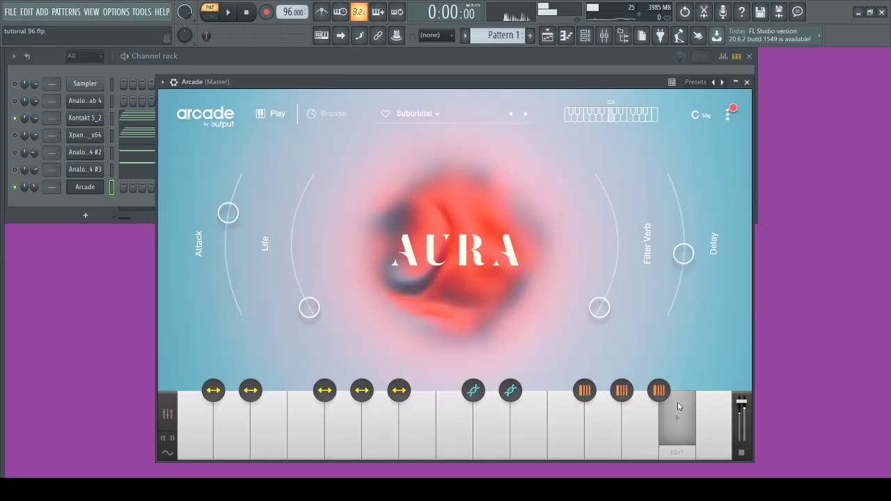
Enter a four-bar B5 note from bar 1 on the Arcade channel and repeat it from bar 5 up to bar 9
{"action": "right_click", "coordinate": [94, 185]}
{"action": "left_click", "coordinate": [115, 193]}
{"action": "left_click", "coordinate": [49, 240]}
{"action": "key", "text": "space"}
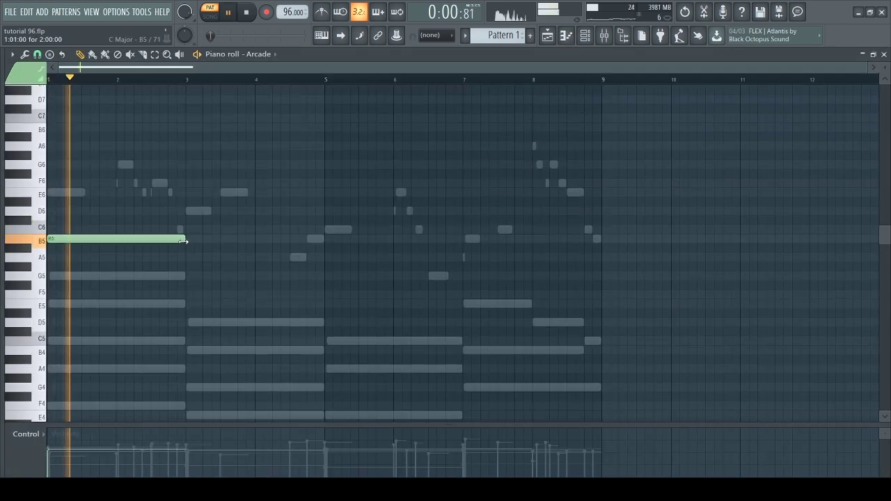
{"action": "left_click_drag", "start_coordinate": [183, 241], "coordinate": [323, 241]}
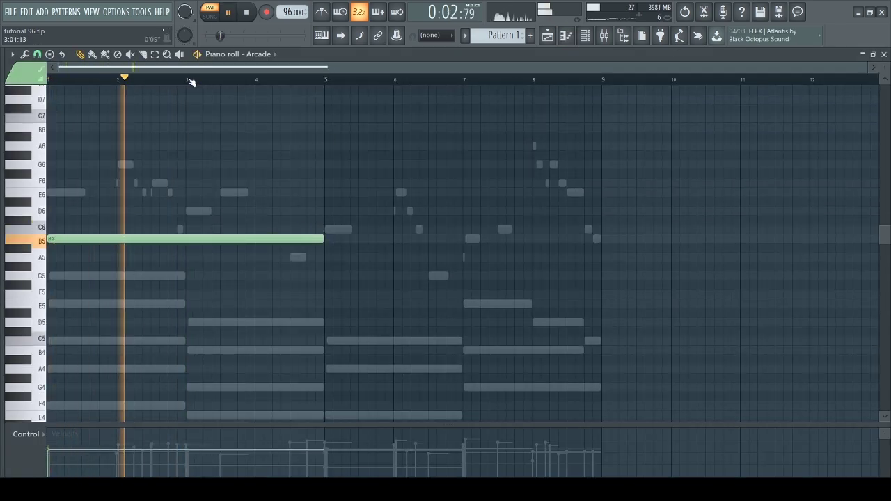
{"action": "key", "text": "ctrl+b"}
{"action": "key", "text": "ctrl+d"}
{"action": "key", "text": "F7"}
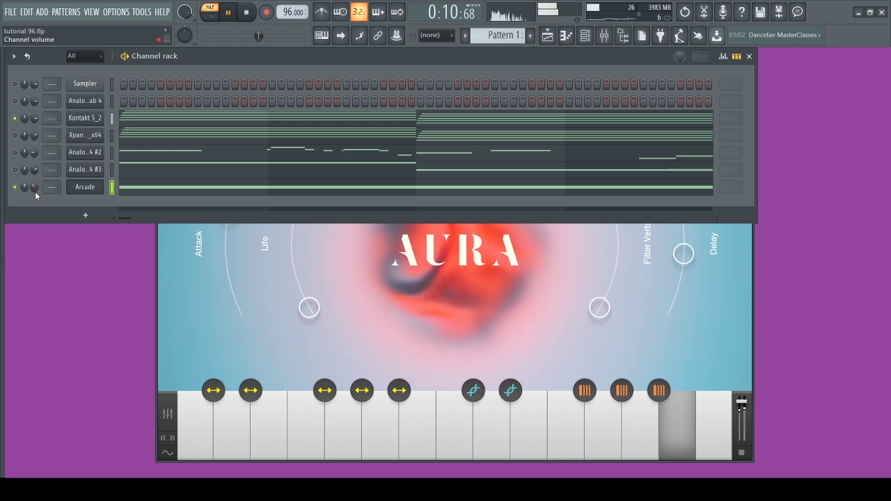
Route the Arcade channel to mixer track 10, then reopen and close its notes
{"action": "key", "text": "F7"}
{"action": "key", "text": "F7"}
{"action": "key", "text": "ctrl+l"}
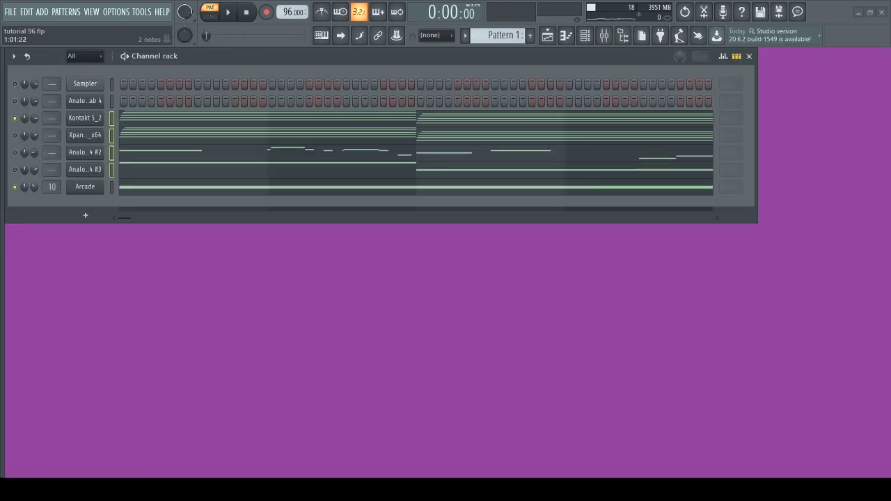
{"action": "key", "text": "F7"}
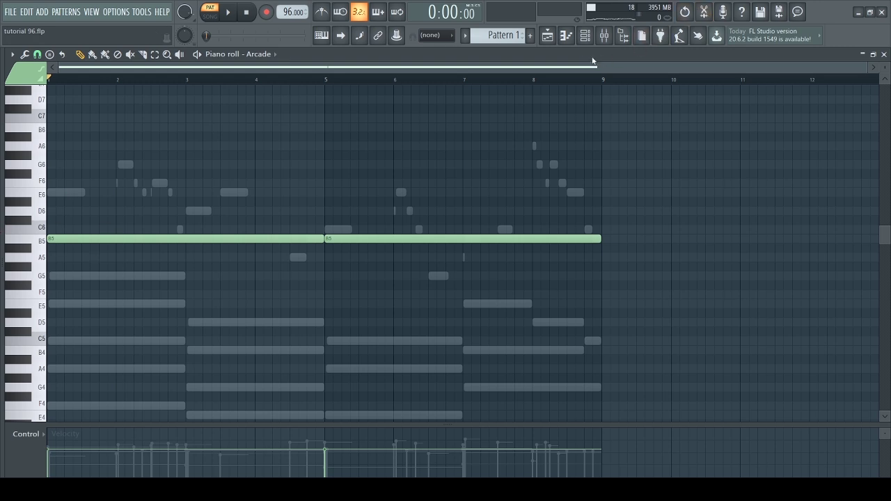
{"action": "left_click", "coordinate": [884, 55]}
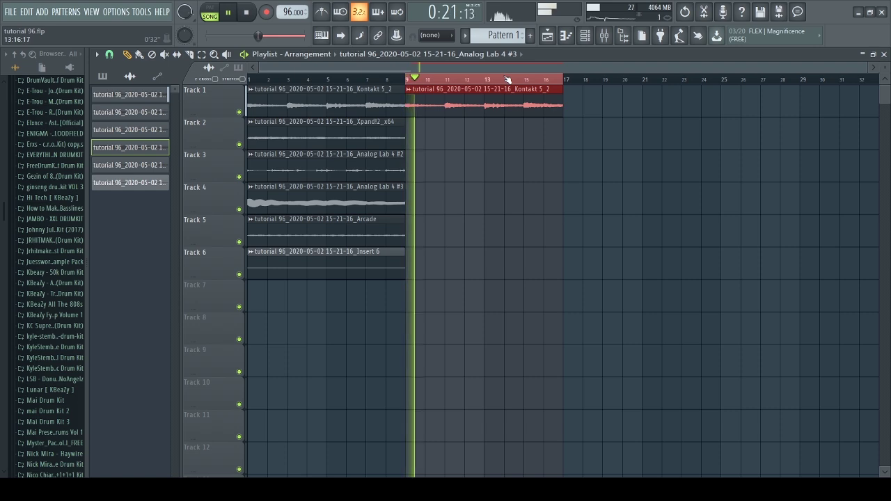
Repeat the Analog Lab 4 #3 audio clip across bars 9 to 16 on Track 4 and bring up the channel rack
{"action": "left_click", "coordinate": [347, 195]}
{"action": "key", "text": "ctrl+b"}
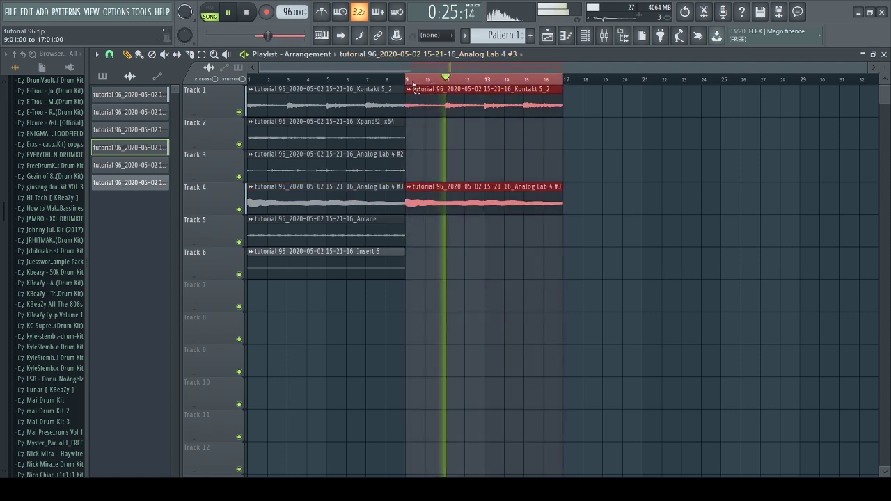
{"action": "left_click", "coordinate": [587, 37]}
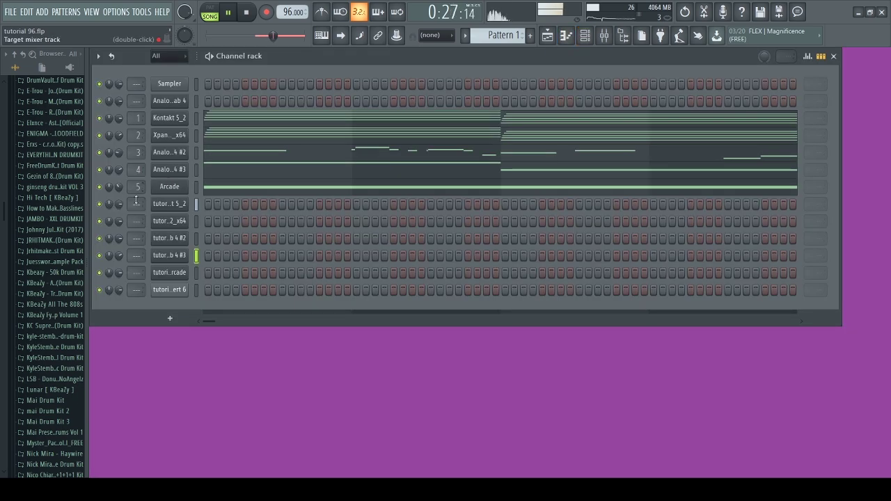
{"action": "scroll", "coordinate": [66, 237], "scroll_direction": "up", "scroll_amount": 10}
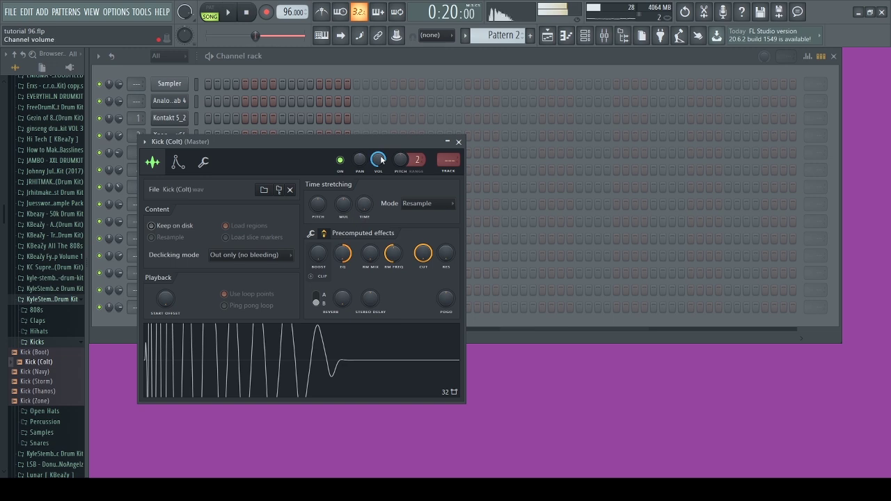
Program Kick (Colt) hits at the start of bars 1, 3, 5 and 7 in Pattern 2 and save the project
{"action": "left_click", "coordinate": [459, 142]}
{"action": "key", "text": "space"}
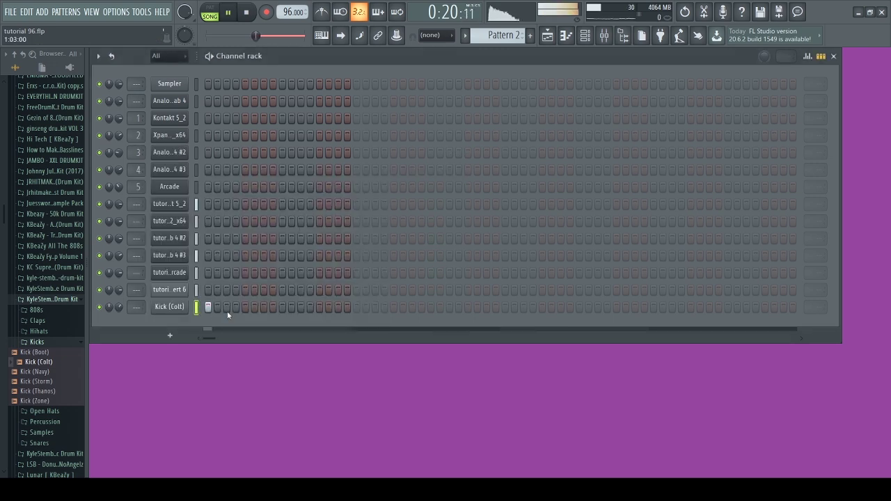
{"action": "key", "text": "space"}
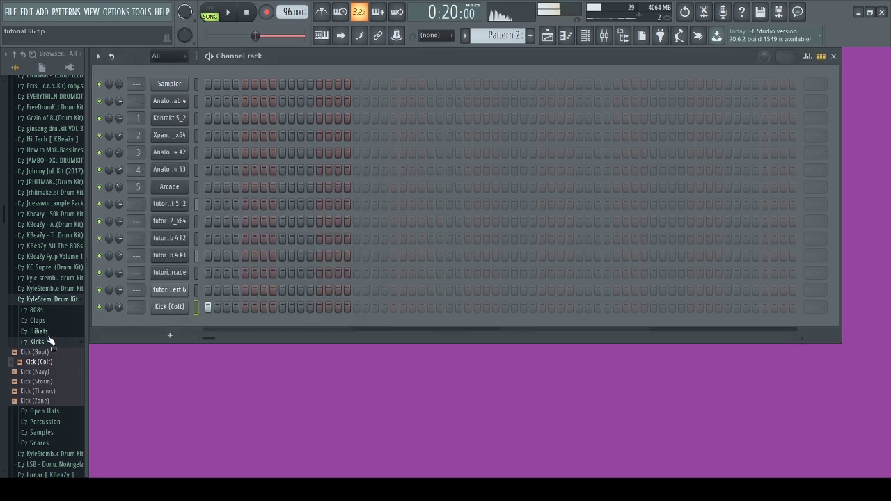
{"action": "left_click", "coordinate": [50, 341]}
{"action": "key", "text": "space"}
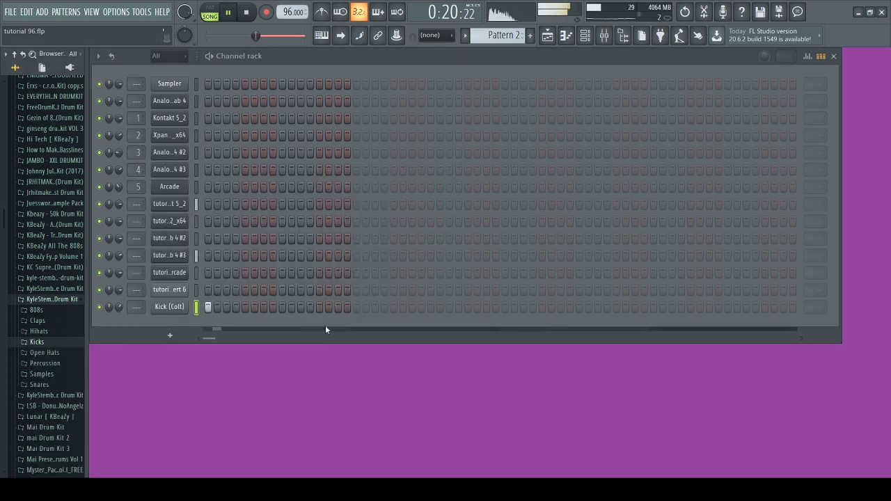
{"action": "left_click", "coordinate": [356, 307]}
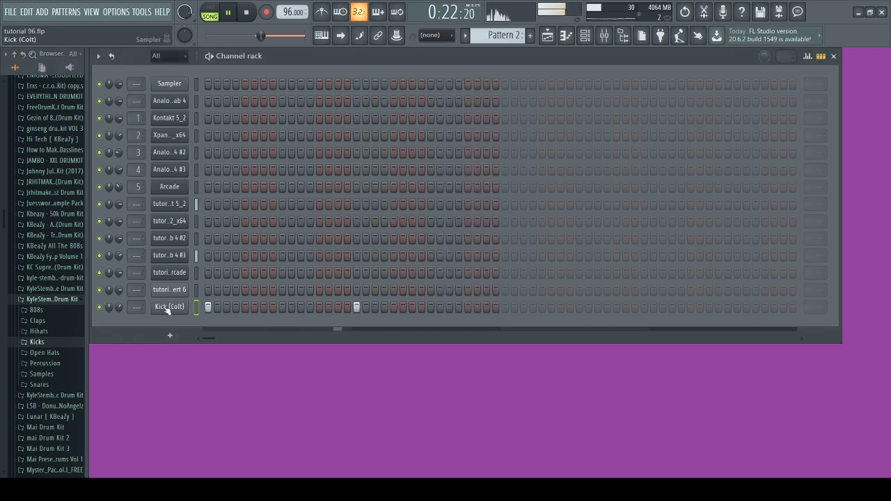
{"action": "left_click", "coordinate": [504, 307]}
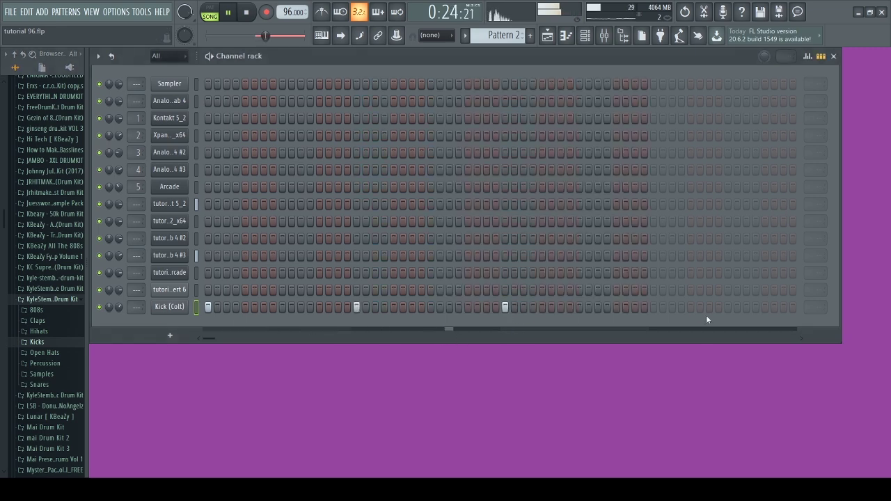
{"action": "left_click", "coordinate": [195, 307]}
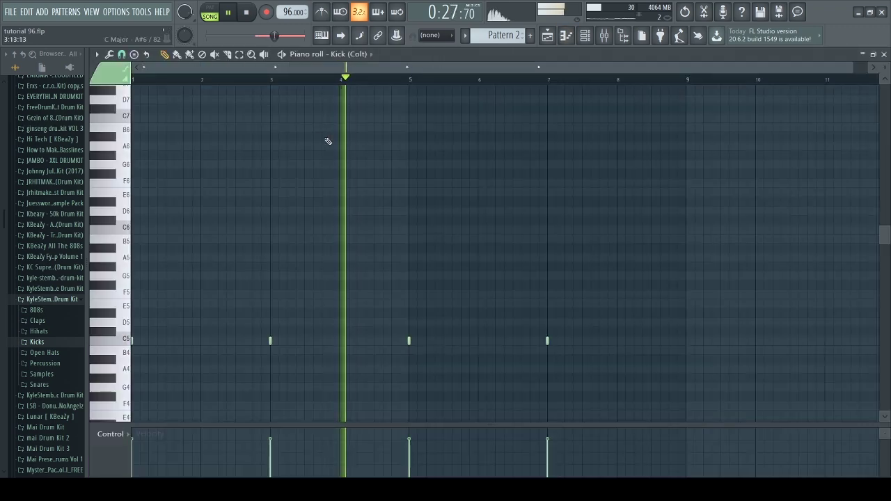
{"action": "key", "text": "F6"}
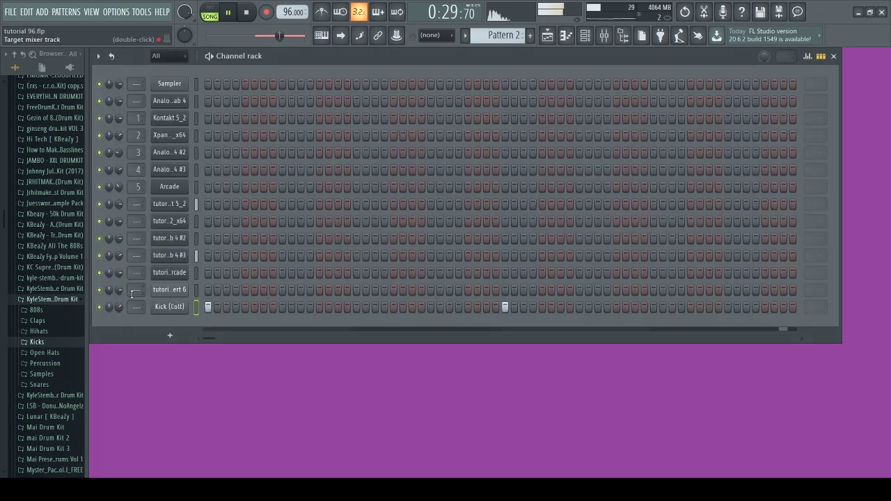
{"action": "key", "text": "ctrl+s"}
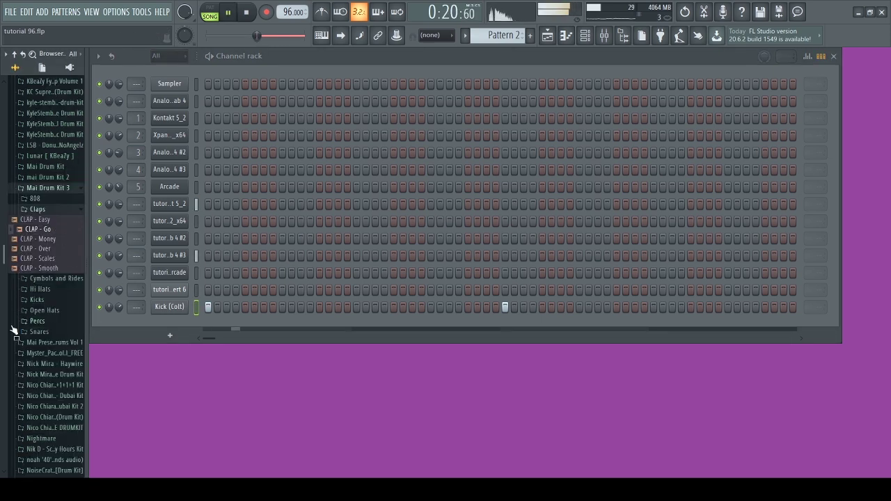
Audition the claps in Mai Drum Kit 3 over the loop and add CLAP - Smooth as a new channel
{"action": "left_click", "coordinate": [62, 220]}
{"action": "left_click", "coordinate": [62, 248]}
{"action": "left_click", "coordinate": [63, 240]}
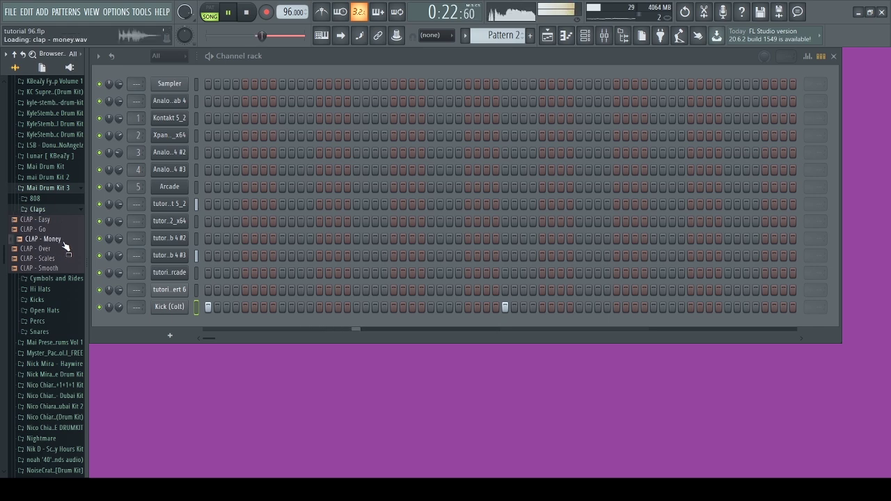
{"action": "left_click", "coordinate": [60, 261]}
{"action": "left_click", "coordinate": [62, 268]}
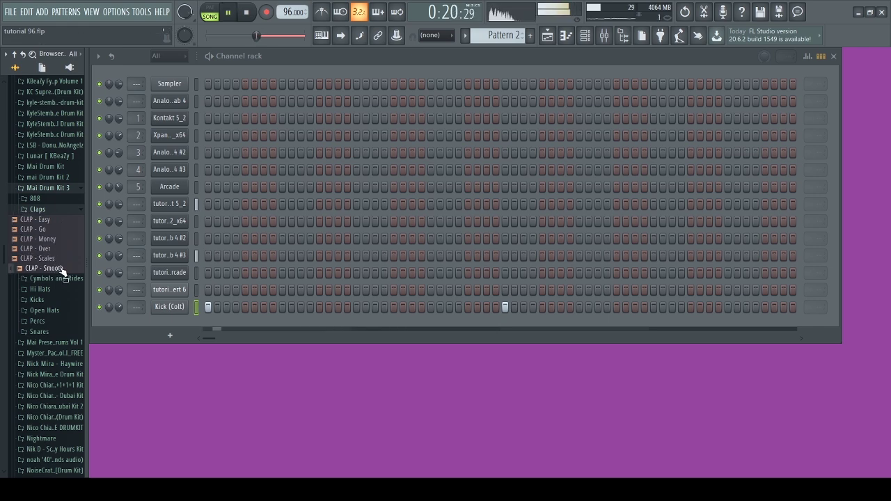
{"action": "left_click_drag", "start_coordinate": [62, 271], "coordinate": [269, 332]}
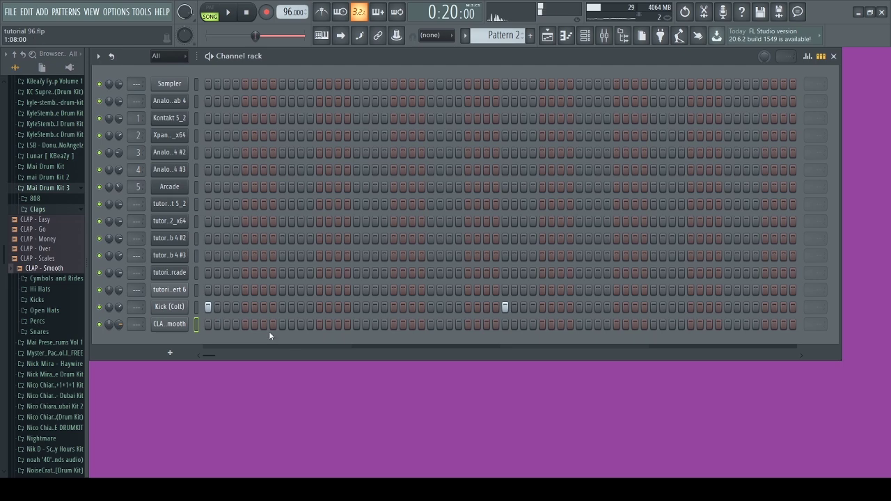
Program CLAP - Smooth on beat 3 of bar 1 and repeat that bar through bar 8
{"action": "key", "text": "F7"}
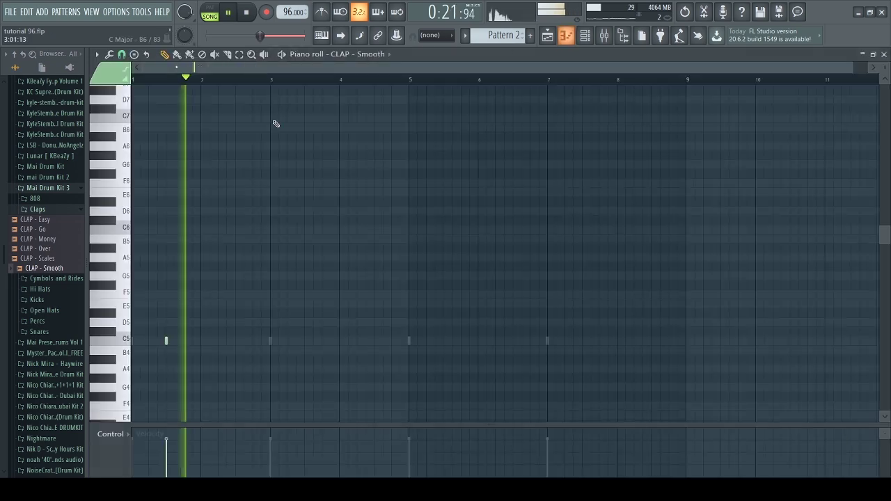
{"action": "left_click_drag", "start_coordinate": [199, 78], "coordinate": [131, 92]}
{"action": "key", "text": "ctrl+b"}
{"action": "key", "text": "ctrl+b"}
{"action": "key", "text": "ctrl+b"}
{"action": "key", "text": "ctrl+b"}
{"action": "key", "text": "ctrl+b"}
{"action": "key", "text": "ctrl+b"}
{"action": "key", "text": "ctrl+b"}
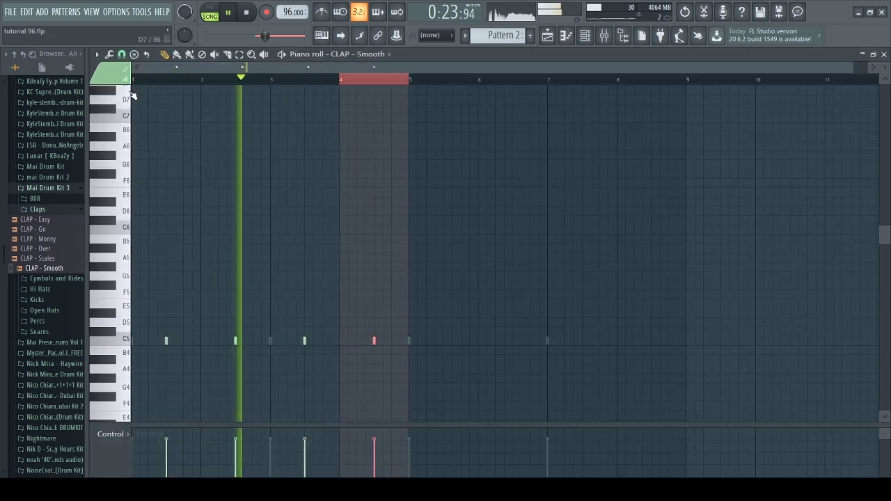
{"action": "key", "text": "ctrl+d"}
{"action": "key", "text": "F7"}
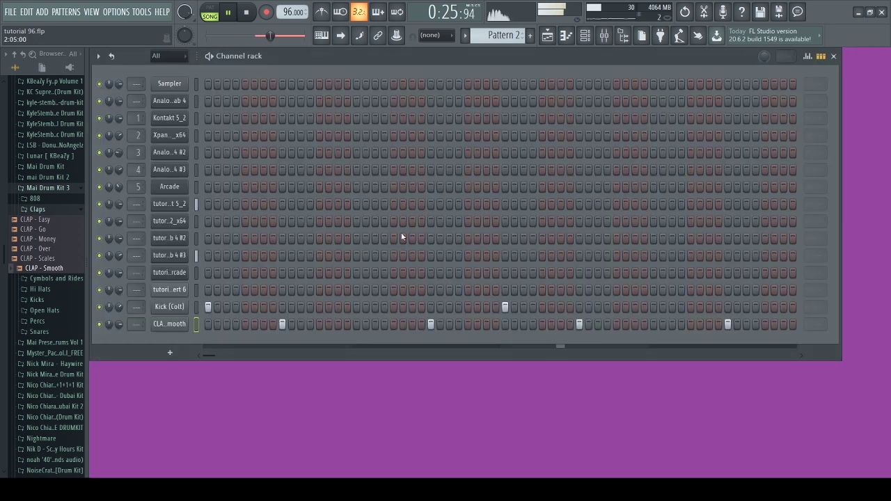
Rework the Kick (Colt) notes by removing the hits at bars 5 and 7 and adding hits early in bar 3 and late in bar 4
{"action": "left_click", "coordinate": [164, 307]}
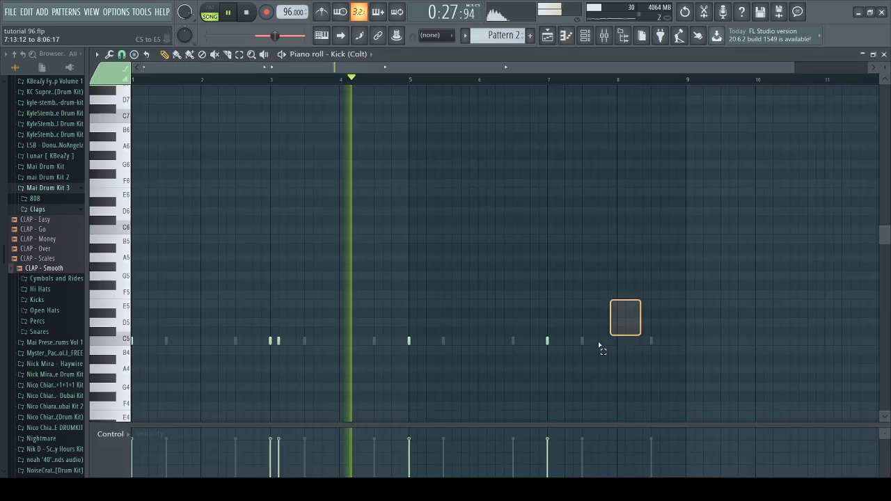
{"action": "left_click", "coordinate": [405, 344]}
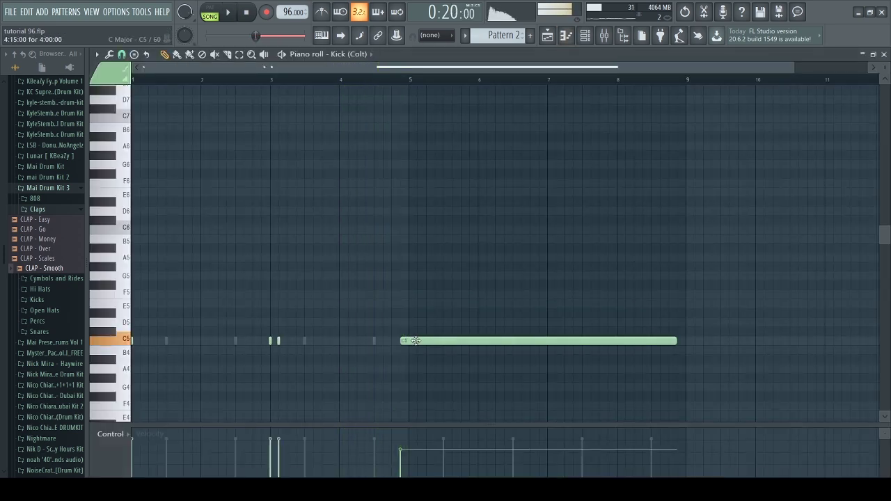
{"action": "mouse_move", "coordinate": [404, 332]}
{"action": "left_mouse_down"}
{"action": "mouse_move", "coordinate": [403, 352]}
{"action": "mouse_move", "coordinate": [403, 339]}
{"action": "left_mouse_up"}
{"action": "key", "text": "space"}
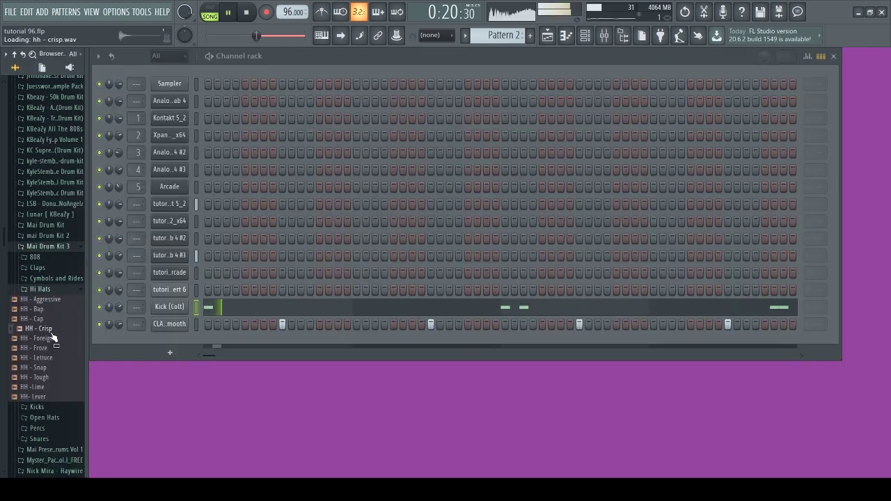
Audition hi-hats from Mai Drum Kit 3 and add HH - Foreign as a new channel
{"action": "left_click", "coordinate": [52, 340]}
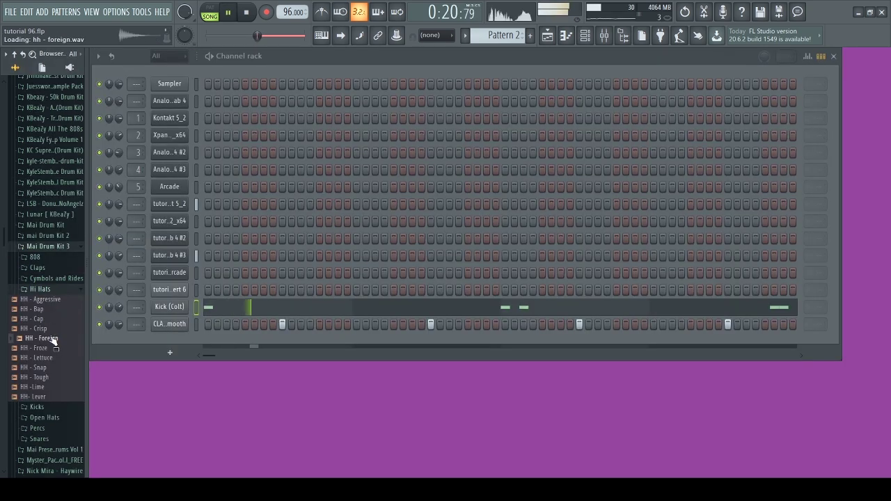
{"action": "left_click", "coordinate": [52, 349]}
{"action": "left_click_drag", "start_coordinate": [40, 339], "coordinate": [202, 340]}
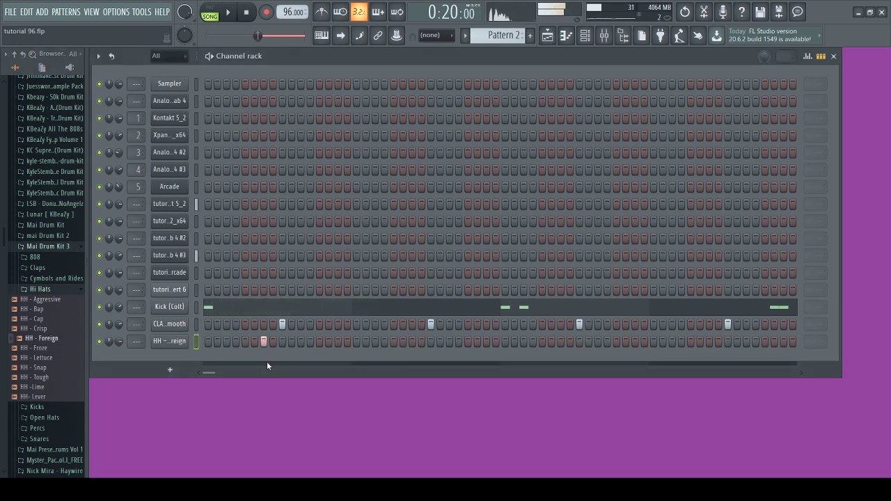
Place HH - Foreign hits on steps 3, 13, 14, 15, 23, 29 and 33 and play them with the loop
{"action": "left_click", "coordinate": [226, 341]}
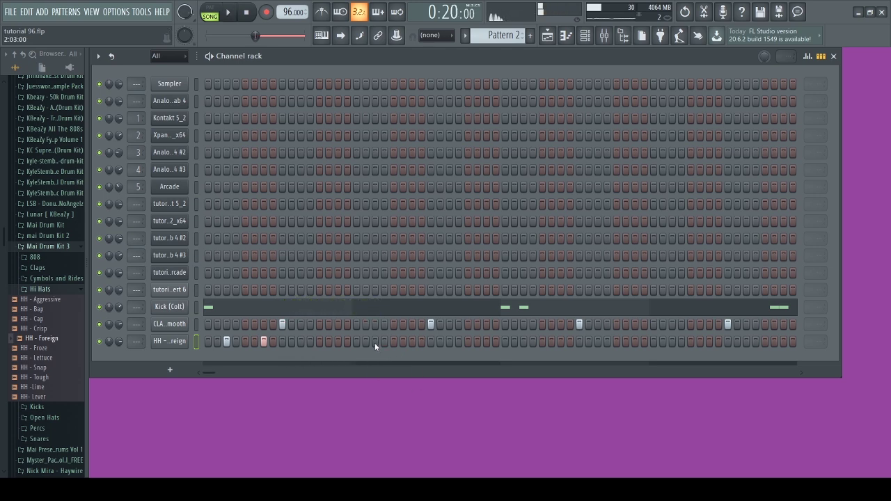
{"action": "key", "text": "space"}
{"action": "key", "text": "space"}
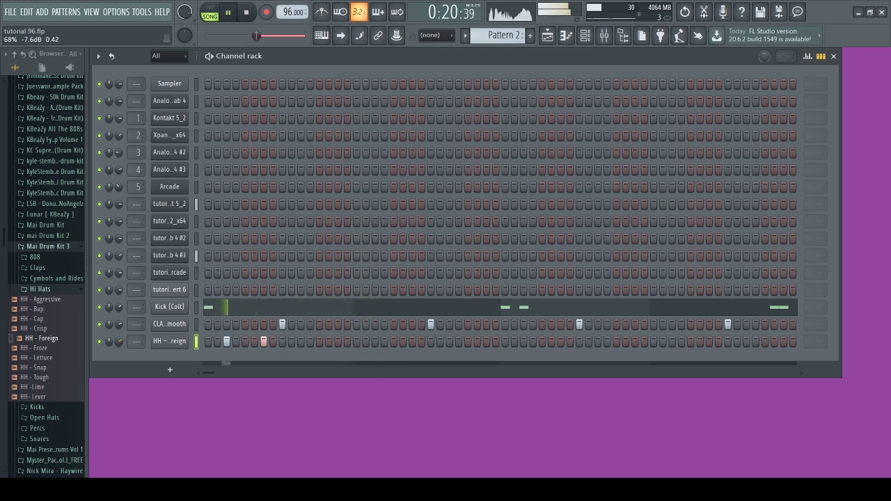
{"action": "left_click", "coordinate": [319, 341]}
{"action": "left_click", "coordinate": [329, 341]}
{"action": "left_click", "coordinate": [339, 341]}
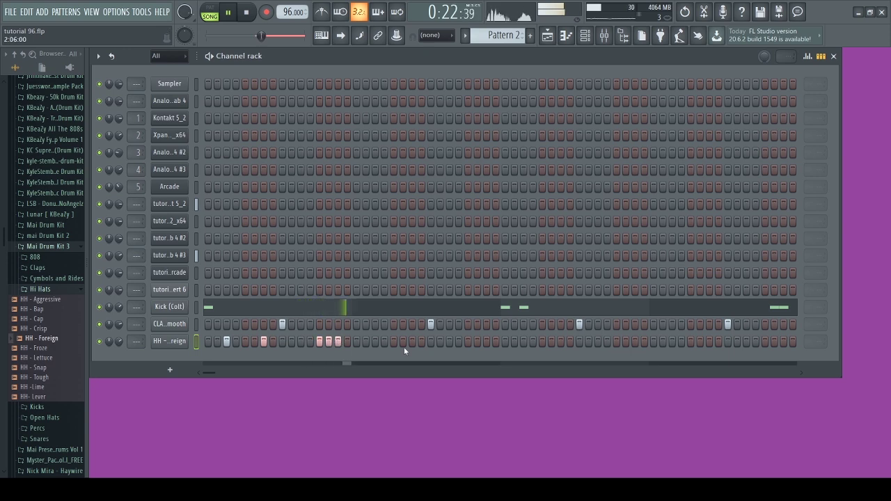
{"action": "left_click", "coordinate": [412, 341]}
{"action": "left_click", "coordinate": [468, 341]}
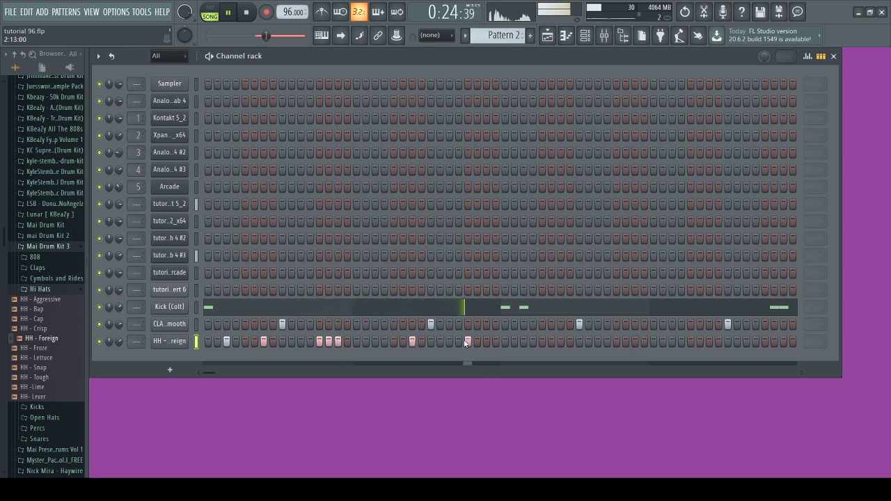
{"action": "left_click", "coordinate": [506, 341]}
{"action": "key", "text": "space"}
{"action": "key", "text": "space"}
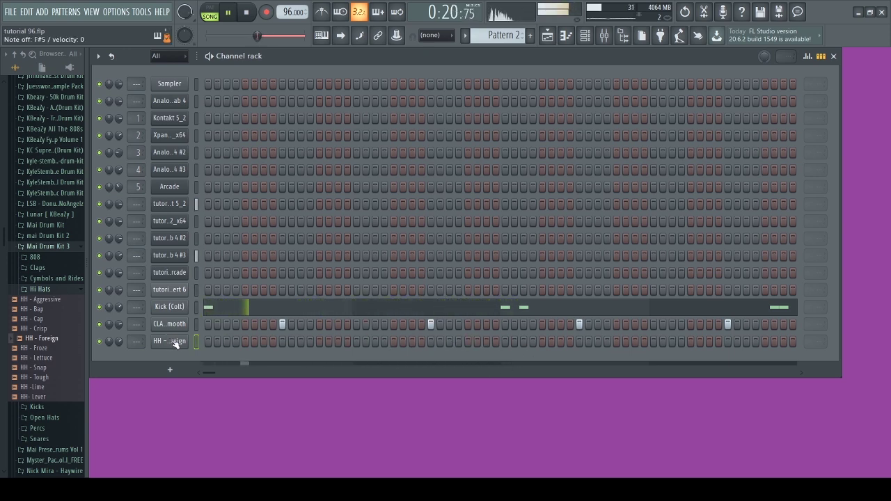
Open the HH - Foreign notes and repeat the first two bars of hits directly after them
{"action": "key", "text": "space"}
{"action": "left_click", "coordinate": [197, 342]}
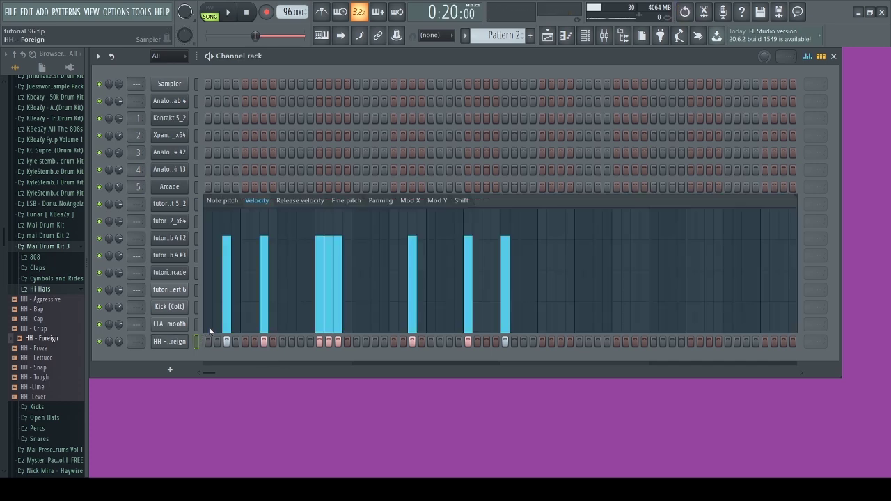
{"action": "key", "text": "F7"}
{"action": "key", "text": "space"}
{"action": "left_click_drag", "start_coordinate": [403, 272], "coordinate": [270, 355]}
{"action": "left_click_drag", "start_coordinate": [270, 81], "coordinate": [132, 80]}
{"action": "key", "text": "ctrl+b"}
{"action": "key", "text": "ctrl+d"}
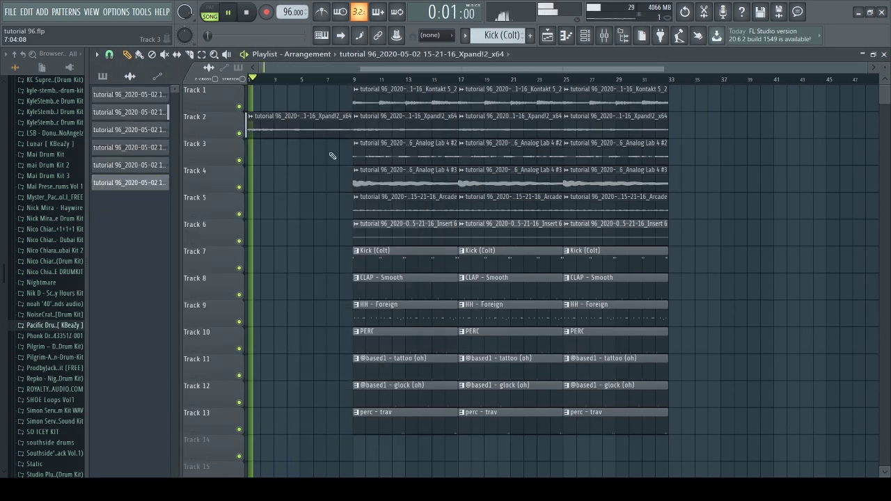
Delete the Kick (Colt), PERC, perc - trav and Analog Lab 4 #2 clips at bar 9, and clear the Insert 6 track
{"action": "left_click_drag", "start_coordinate": [261, 172], "coordinate": [313, 172]}
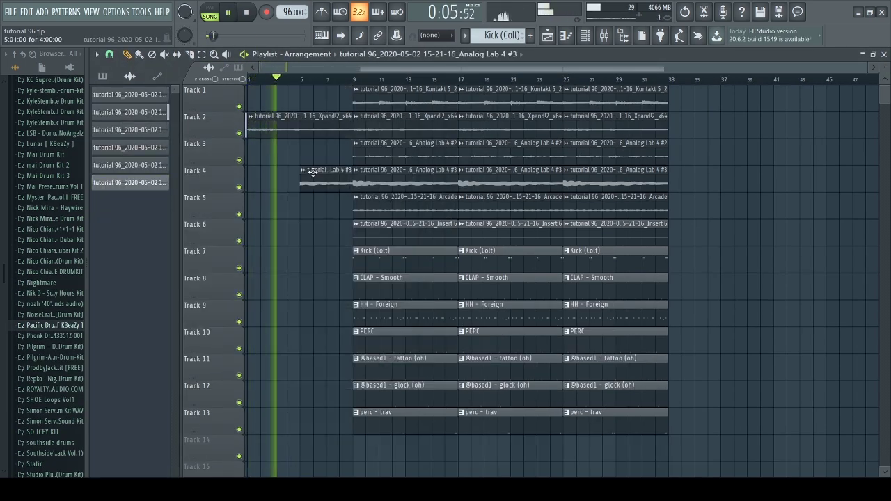
{"action": "right_click", "coordinate": [402, 254]}
{"action": "right_click", "coordinate": [402, 334]}
{"action": "right_click", "coordinate": [402, 418]}
{"action": "scroll", "coordinate": [354, 314], "scroll_direction": "up", "scroll_amount": 3}
{"action": "scroll", "coordinate": [354, 313], "scroll_direction": "down", "scroll_amount": 3}
{"action": "right_click", "coordinate": [407, 149]}
{"action": "right_click", "coordinate": [411, 230]}
{"action": "scroll", "coordinate": [420, 80], "scroll_direction": "up", "scroll_amount": 2}
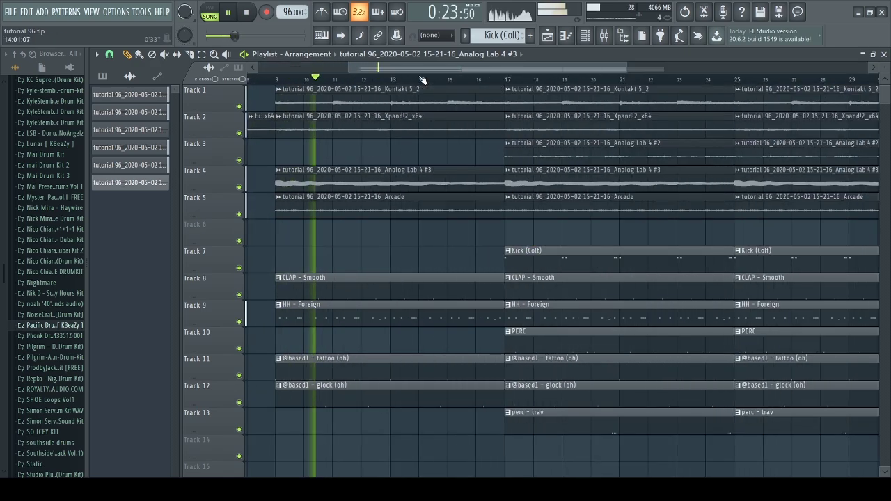
Trim the first Kick (Colt) clip to start at bar 12 and delete the Xpand!2 and Arcade clips at bar 17
{"action": "scroll", "coordinate": [422, 80], "scroll_direction": "down", "scroll_amount": 2}
{"action": "left_click", "coordinate": [358, 256]}
{"action": "left_click_drag", "start_coordinate": [355, 256], "coordinate": [394, 258]}
{"action": "scroll", "coordinate": [442, 217], "scroll_direction": "up", "scroll_amount": 3}
{"action": "right_click", "coordinate": [460, 208]}
{"action": "right_click", "coordinate": [450, 120]}
{"action": "scroll", "coordinate": [419, 82], "scroll_direction": "down", "scroll_amount": 3}
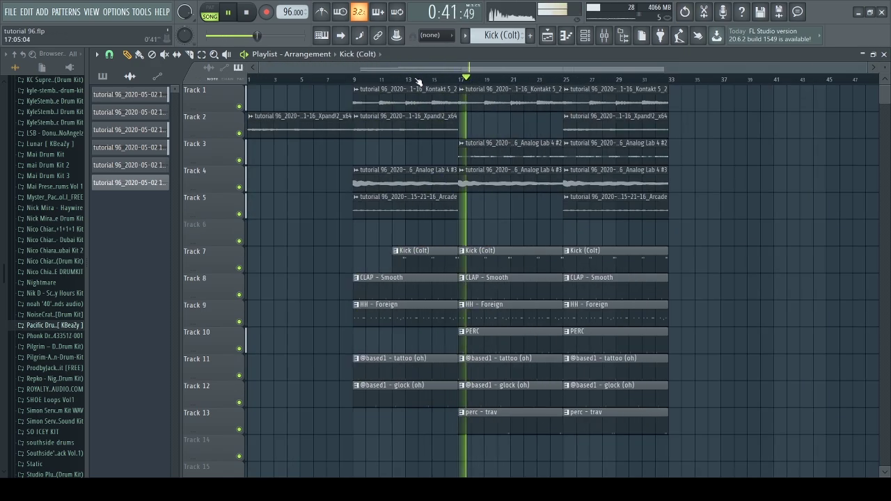
Place a half-length Xpand!2 clip on Track 2 from bar 21 to bar 25
{"action": "scroll", "coordinate": [487, 81], "scroll_direction": "up", "scroll_amount": 2}
{"action": "scroll", "coordinate": [552, 81], "scroll_direction": "down", "scroll_amount": 2}
{"action": "left_click_drag", "start_coordinate": [590, 119], "coordinate": [528, 119]}
{"action": "scroll", "coordinate": [519, 82], "scroll_direction": "up", "scroll_amount": 3}
{"action": "scroll", "coordinate": [519, 82], "scroll_direction": "down", "scroll_amount": 3}
{"action": "scroll", "coordinate": [585, 84], "scroll_direction": "up", "scroll_amount": 1}
{"action": "left_click_drag", "start_coordinate": [592, 280], "coordinate": [616, 423]}
{"action": "key", "text": "ctrl+d"}
{"action": "left_click_drag", "start_coordinate": [617, 340], "coordinate": [649, 340]}
Copy the Kontakt, Analog Lab 4 #2 and Analog Lab 4 #3 clips to bar 33 to form a melodic section
{"action": "scroll", "coordinate": [601, 304], "scroll_direction": "down", "scroll_amount": 3}
{"action": "left_click_drag", "start_coordinate": [646, 149], "coordinate": [751, 149]}
{"action": "left_click_drag", "start_coordinate": [646, 176], "coordinate": [752, 176]}
{"action": "left_click_drag", "start_coordinate": [646, 96], "coordinate": [751, 96]}
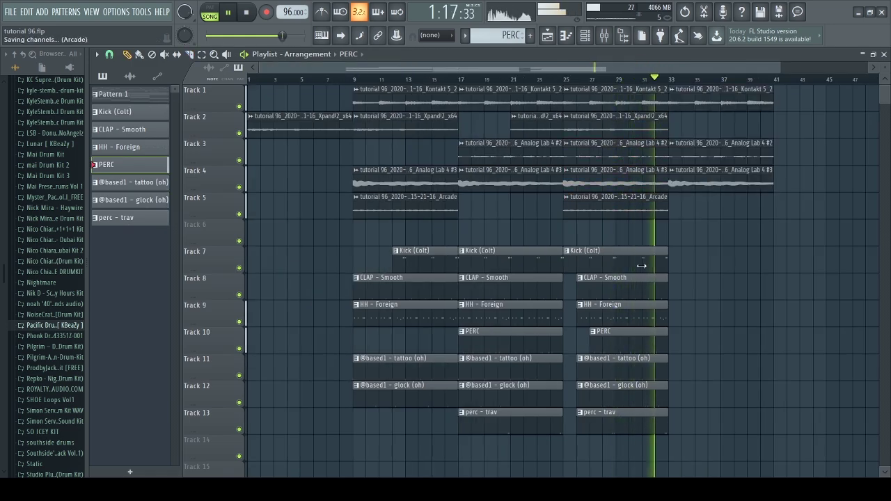
{"action": "left_click", "coordinate": [632, 290]}
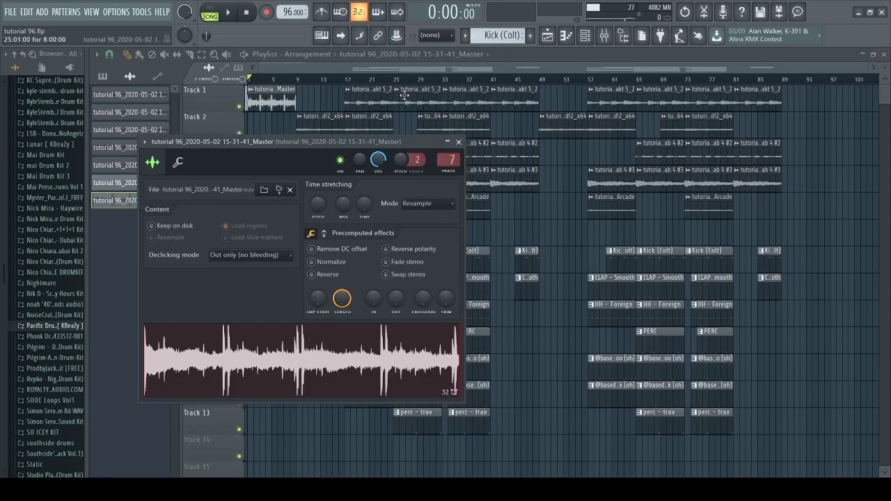
Close the bounced Master clip's settings and save the project
{"action": "key", "text": "Escape"}
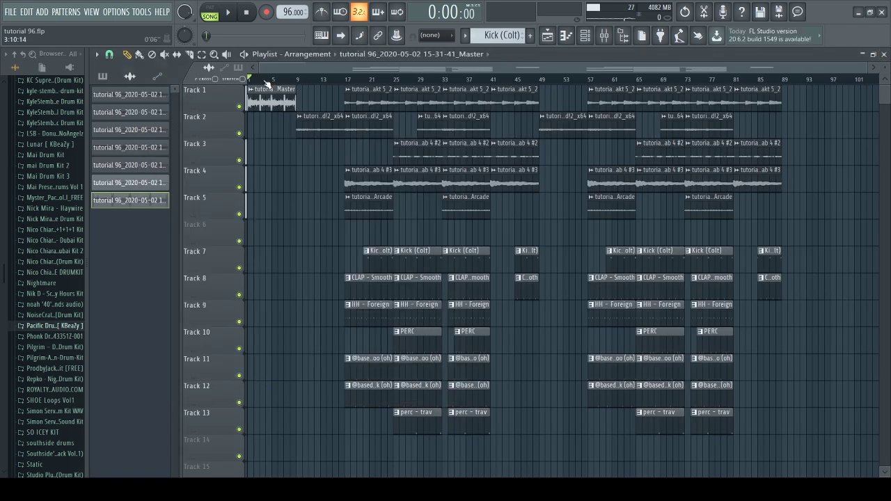
{"action": "scroll", "coordinate": [261, 84], "scroll_direction": "up", "scroll_amount": 4}
{"action": "key", "text": "ctrl+s"}
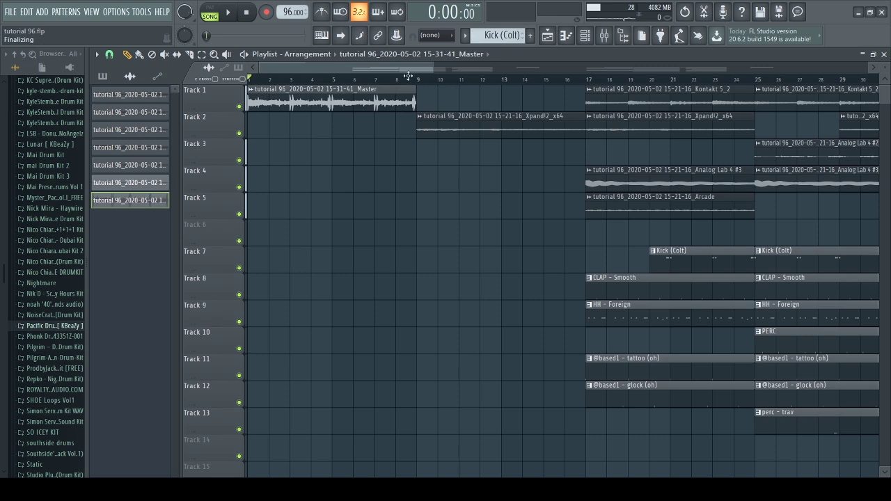
{"action": "scroll", "coordinate": [397, 79], "scroll_direction": "down", "scroll_amount": 4}
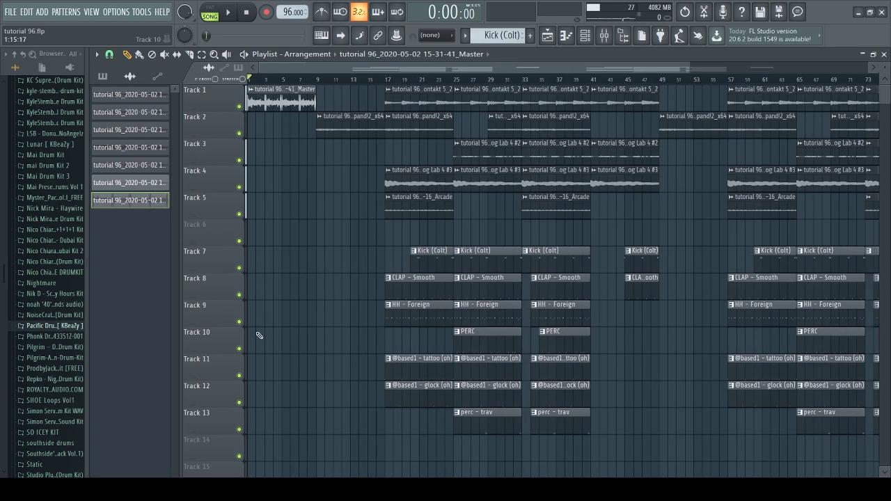
Open the settings of the Master clip at bar 1 and set its time-stretching pitch to -1100 cents
{"action": "double_click", "coordinate": [271, 84]}
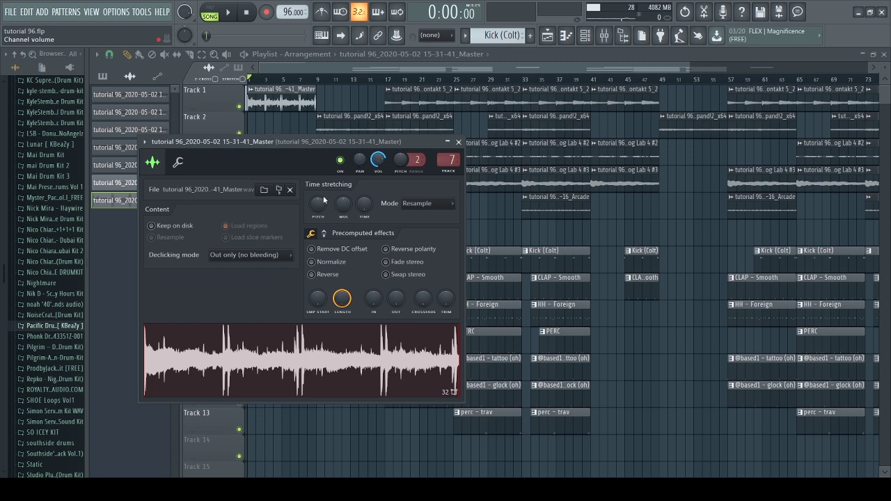
{"action": "left_click_drag", "start_coordinate": [317, 204], "coordinate": [316, 209]}
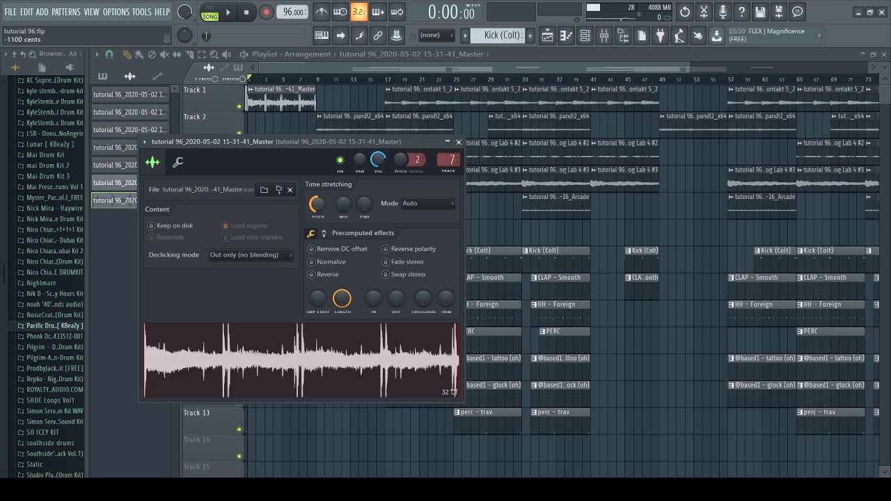
Examine the Fruity parametric EQ 2 curve in mixer track 7's effect chain and return to the playlist
{"action": "left_click", "coordinate": [612, 36]}
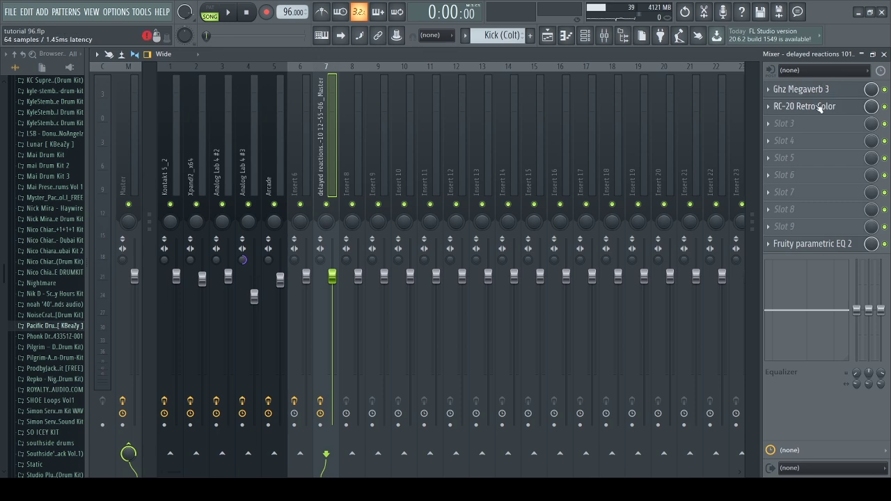
{"action": "left_click", "coordinate": [813, 244]}
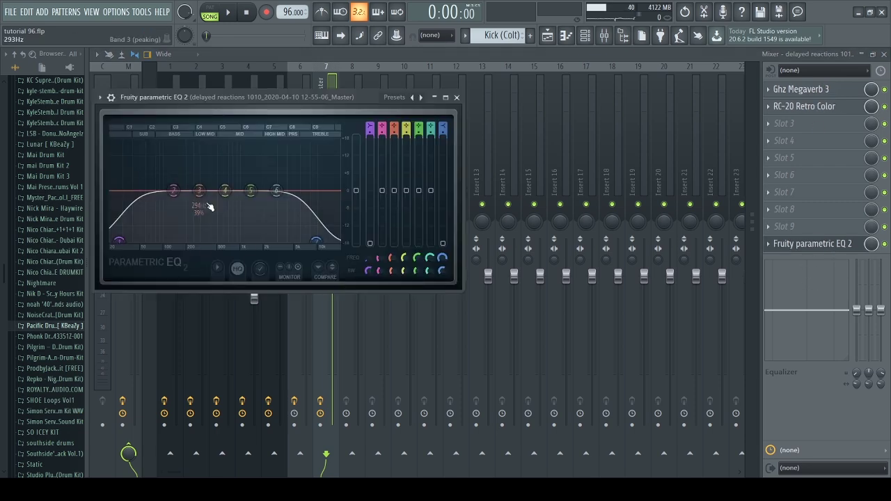
{"action": "left_click", "coordinate": [457, 97]}
{"action": "left_click", "coordinate": [604, 35]}
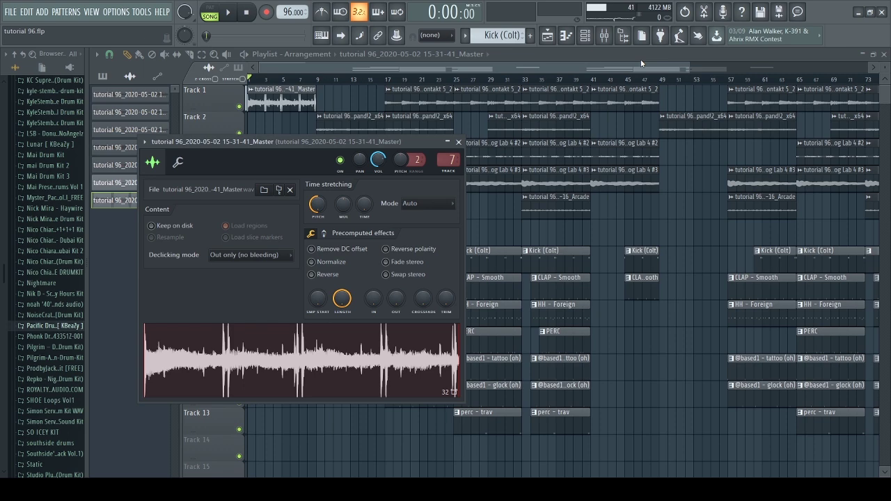